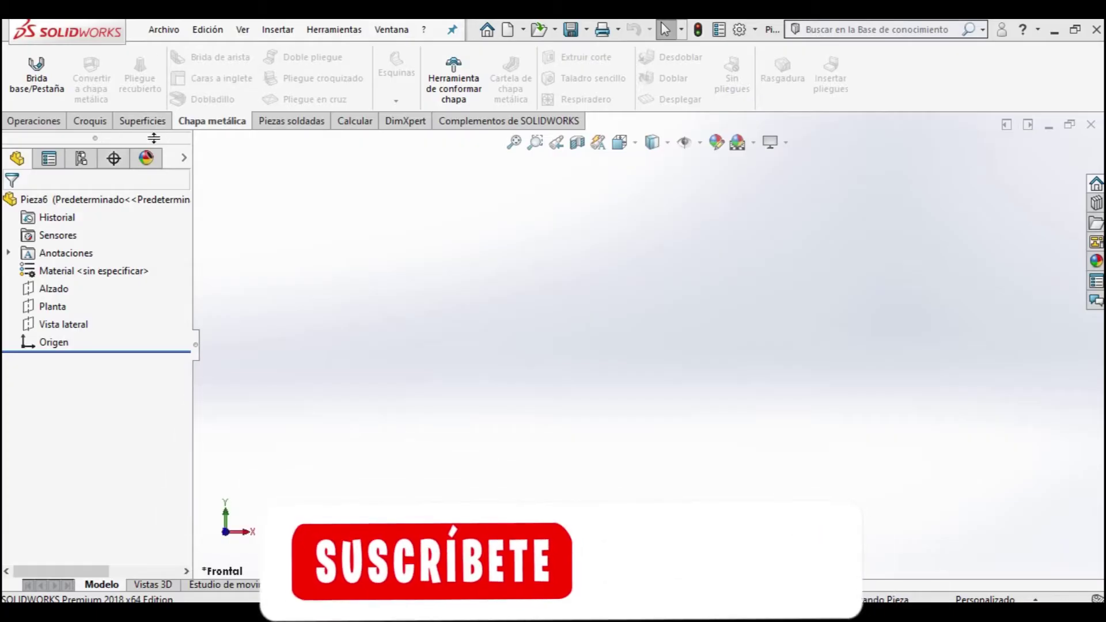
- Start a sketch on the Alzado plane and draw a corner rectangle around the origin
left_click(87, 123)
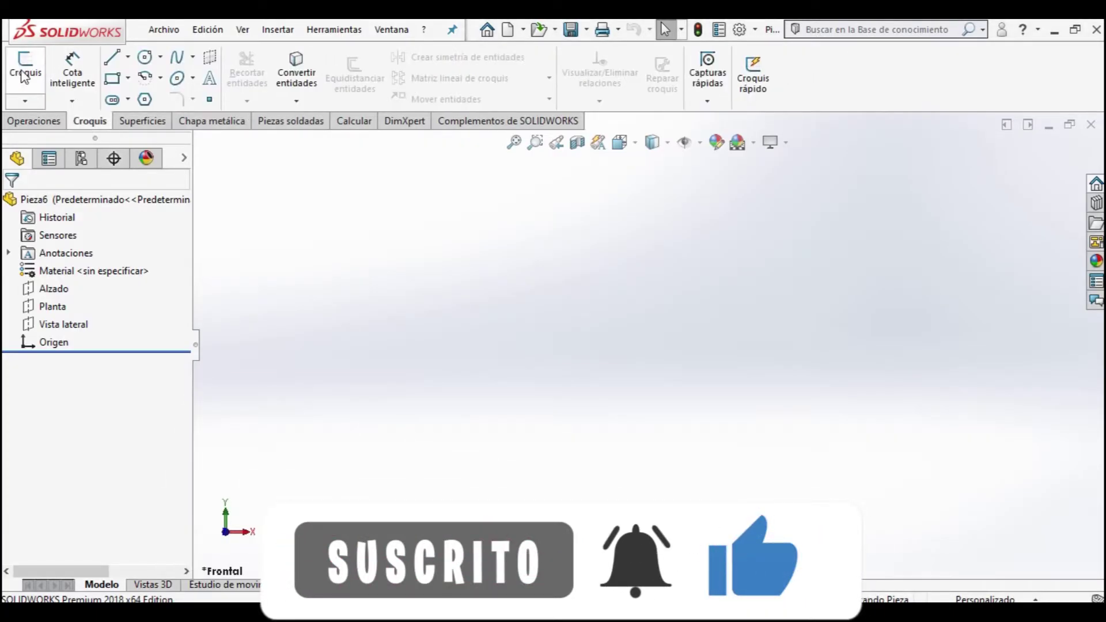
left_click(41, 77)
left_click(581, 323)
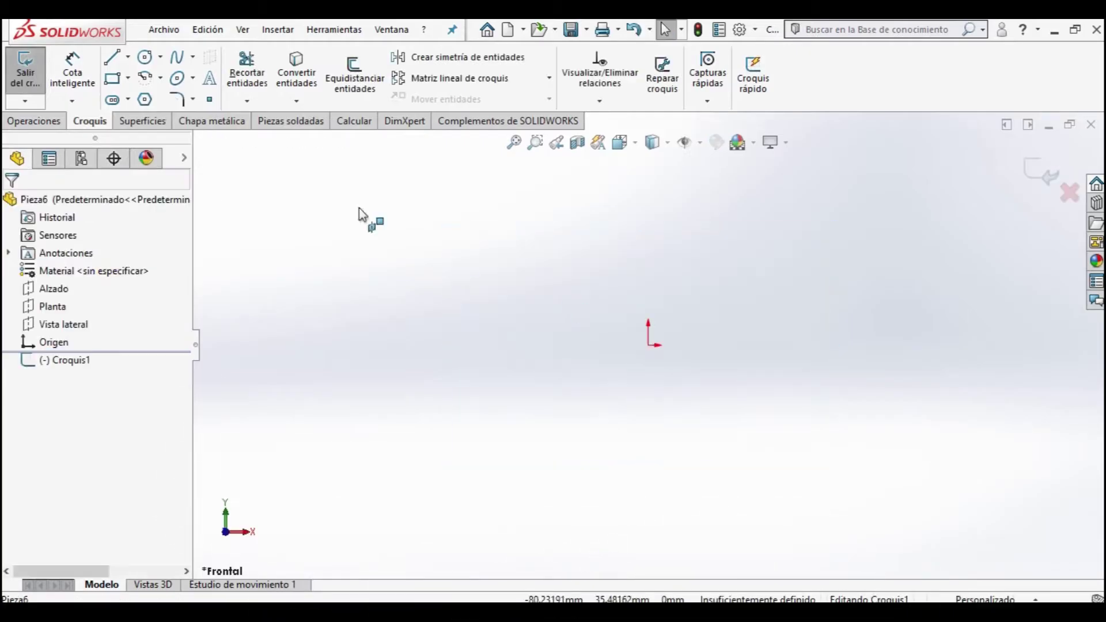
left_click(128, 79)
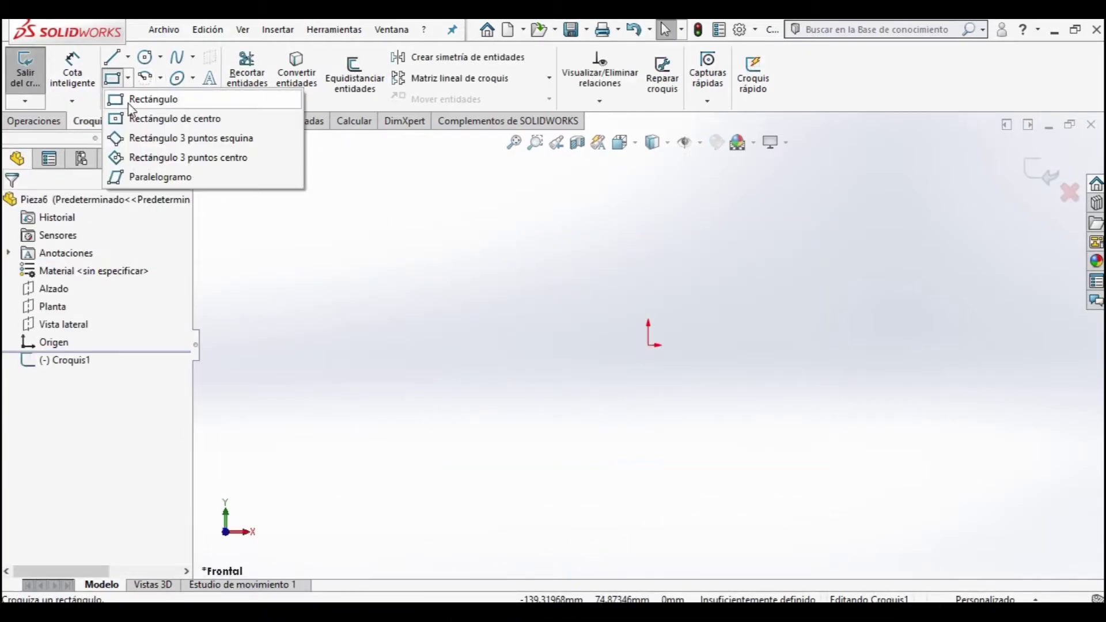
left_click(154, 97)
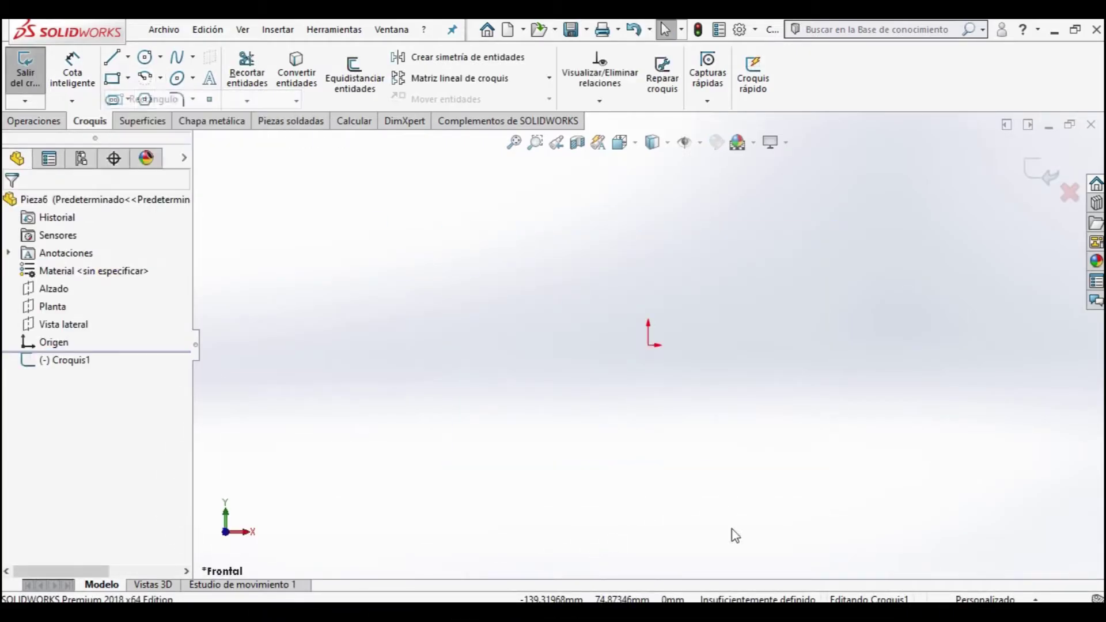
left_click(599, 375)
left_click(765, 282)
- Dimension the rectangle's left and bottom edges to 150 mm each
left_click(72, 72)
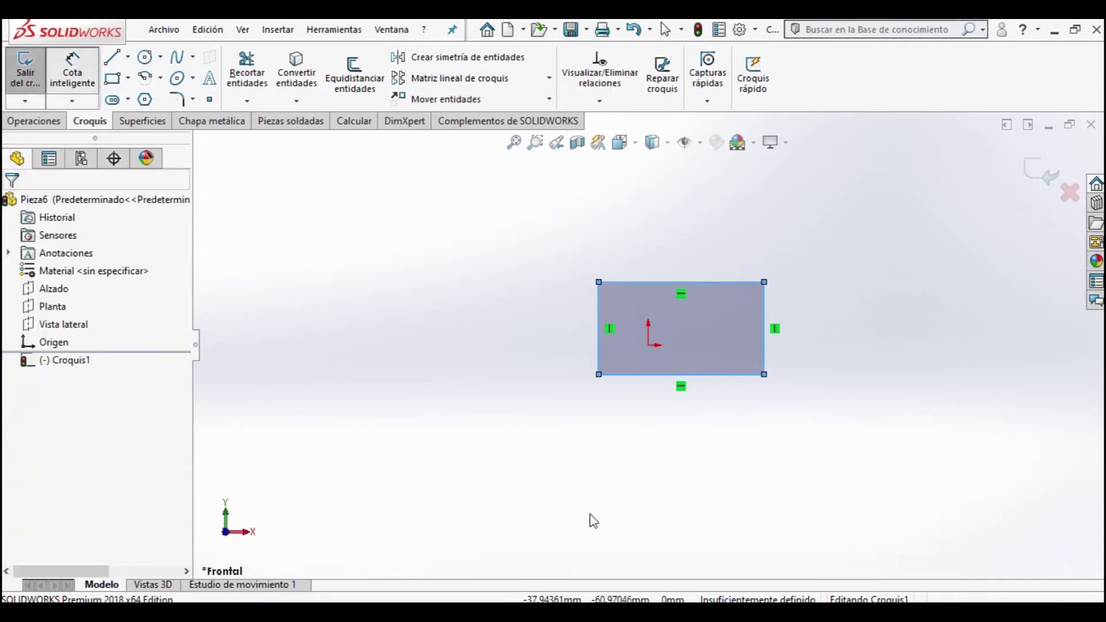
left_click(599, 348)
left_click(511, 356)
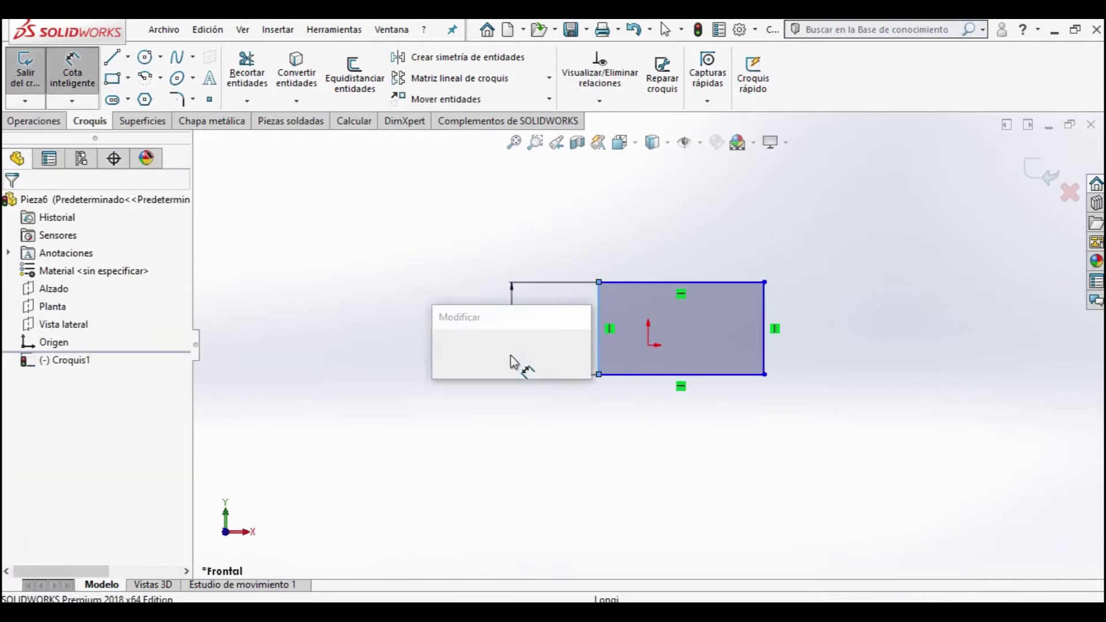
type("1")
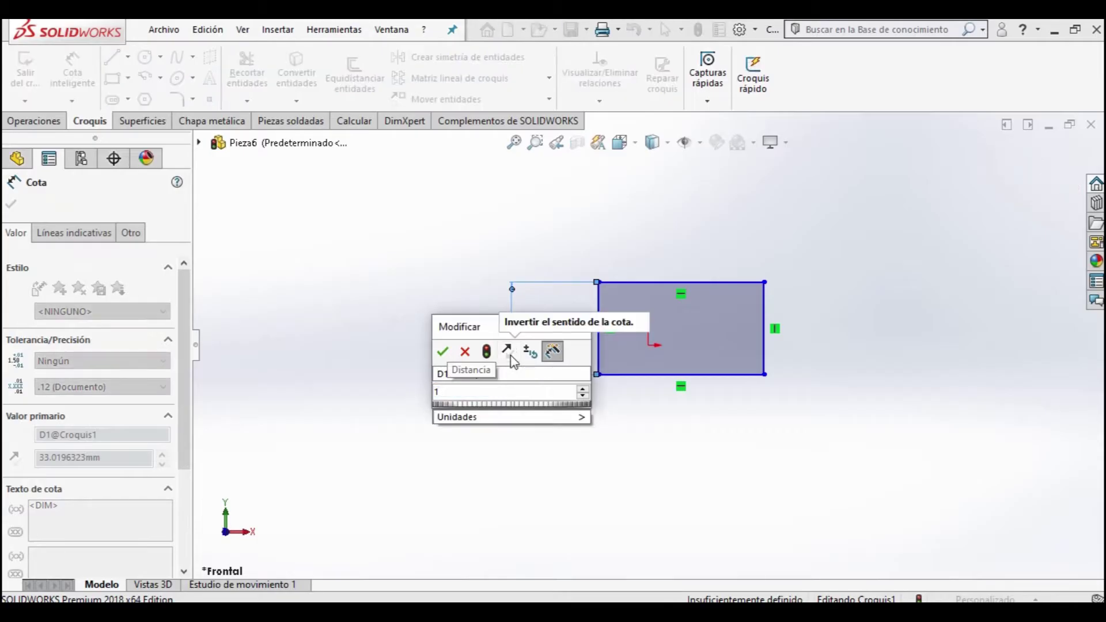
type("50")
key("Return")
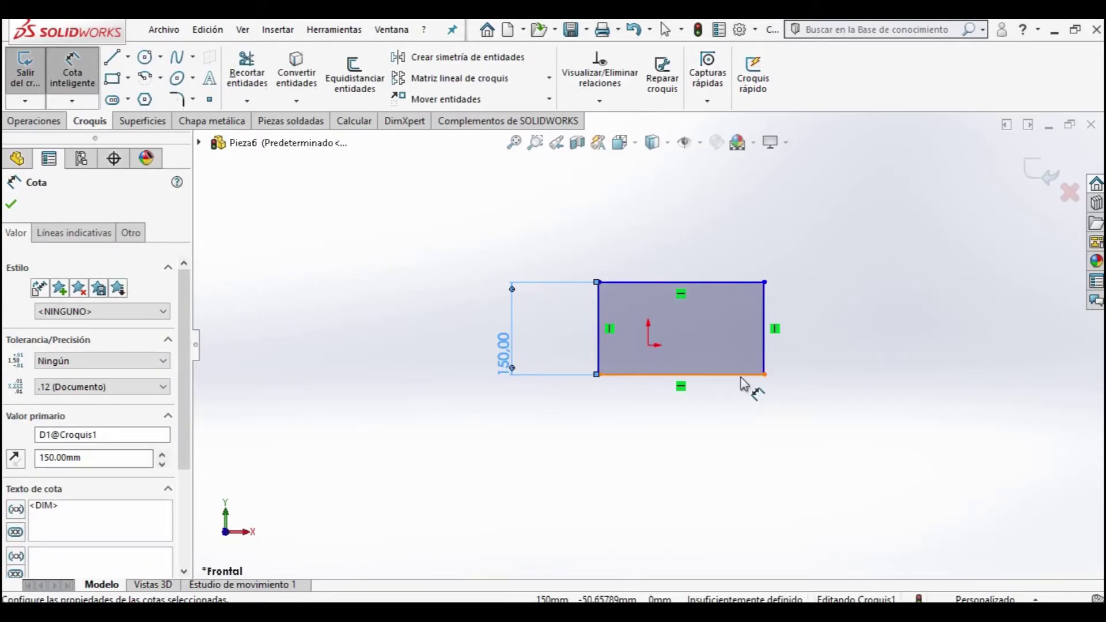
left_click(742, 377)
left_click(728, 450)
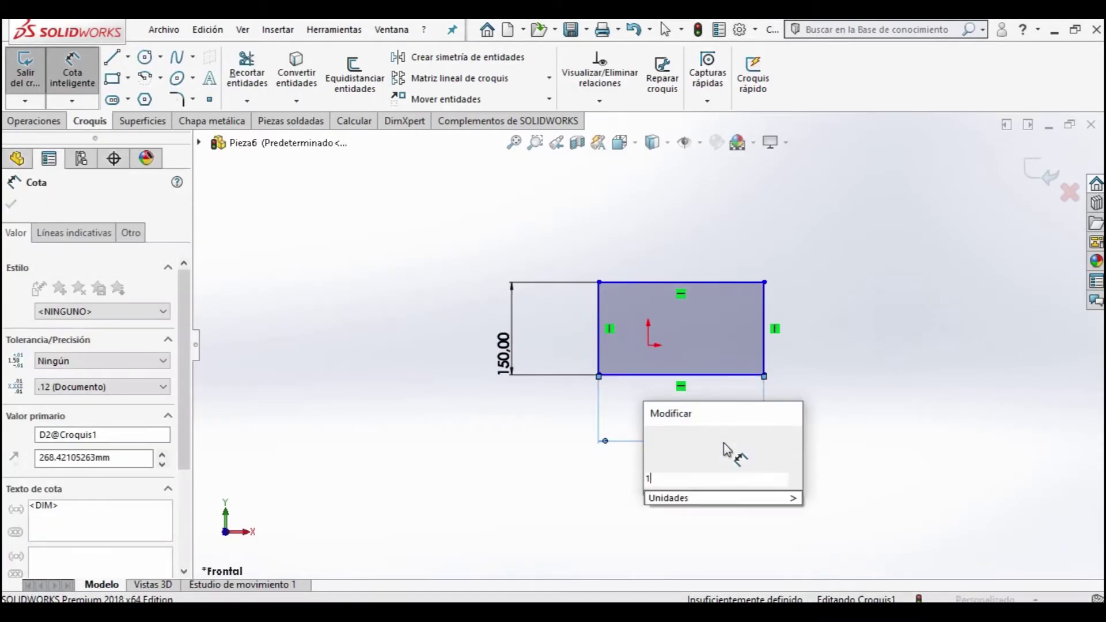
type("150")
key("Return")
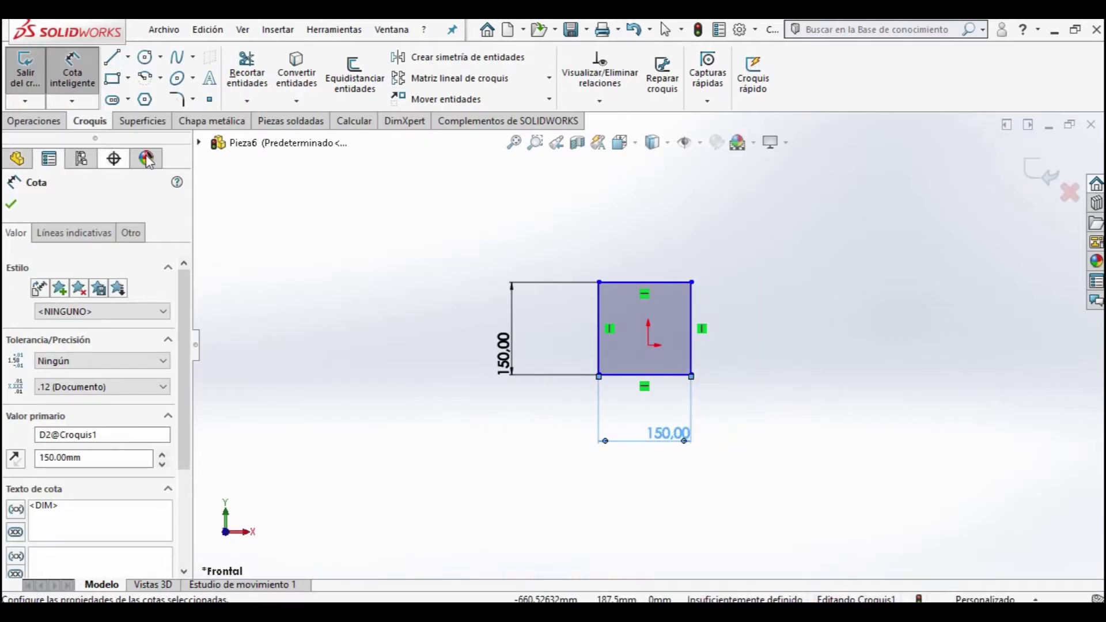
left_click(206, 121)
left_click(36, 83)
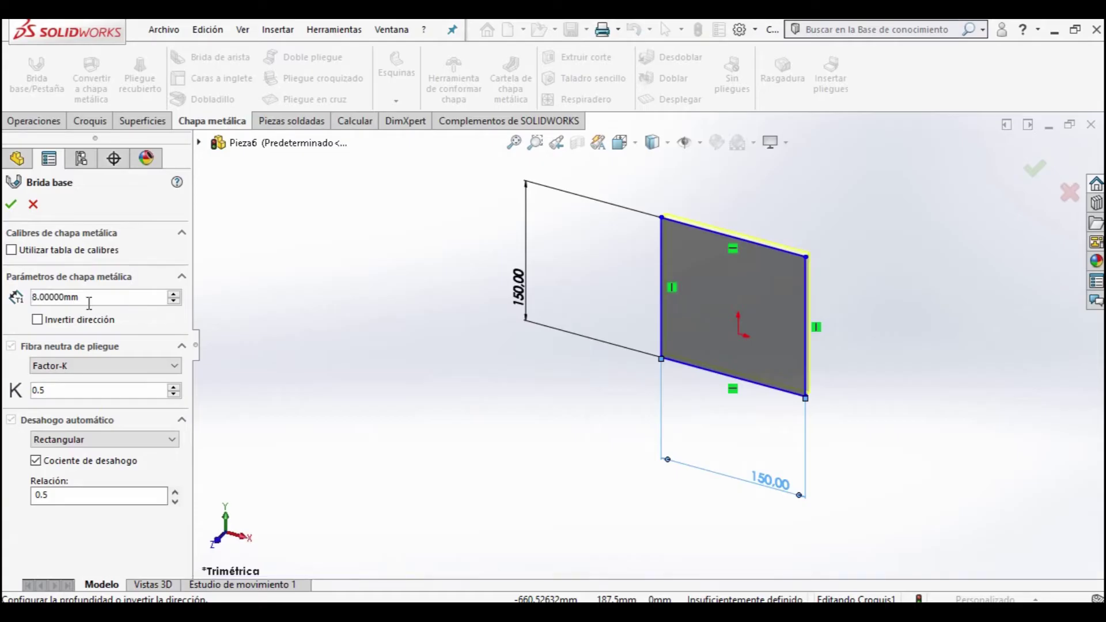
- Create Brida base1 with 5 mm thickness from the square and view the plate at an angle
double_click(44, 296)
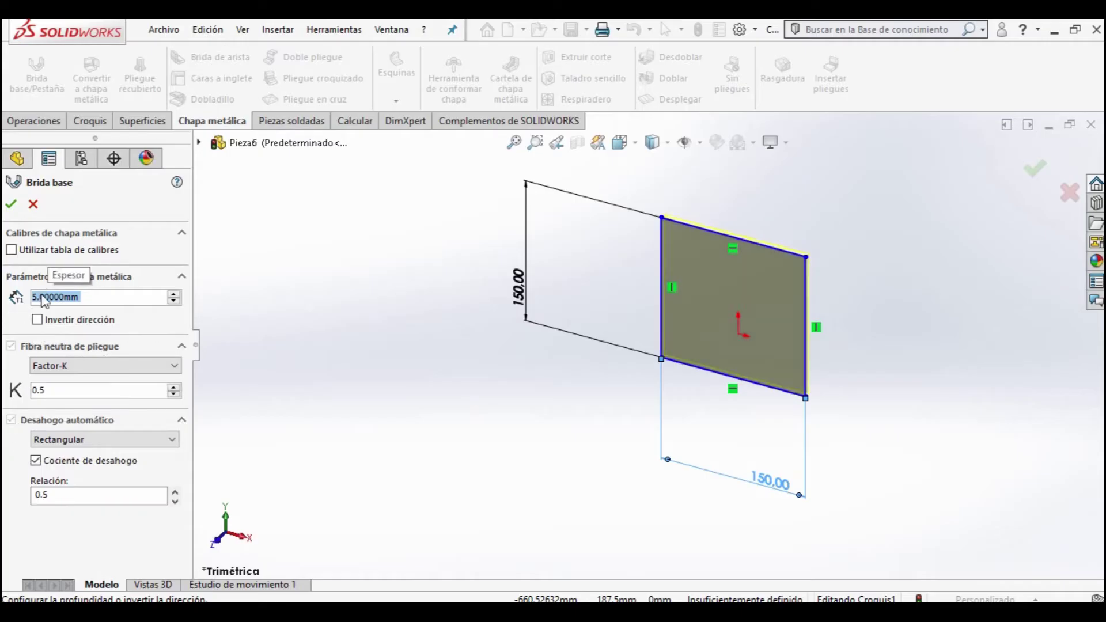
left_click(12, 205)
mouse_move(761, 327)
middle_mouse_down()
mouse_move(817, 373)
mouse_move(865, 237)
mouse_move(847, 222)
mouse_move(761, 420)
middle_mouse_up()
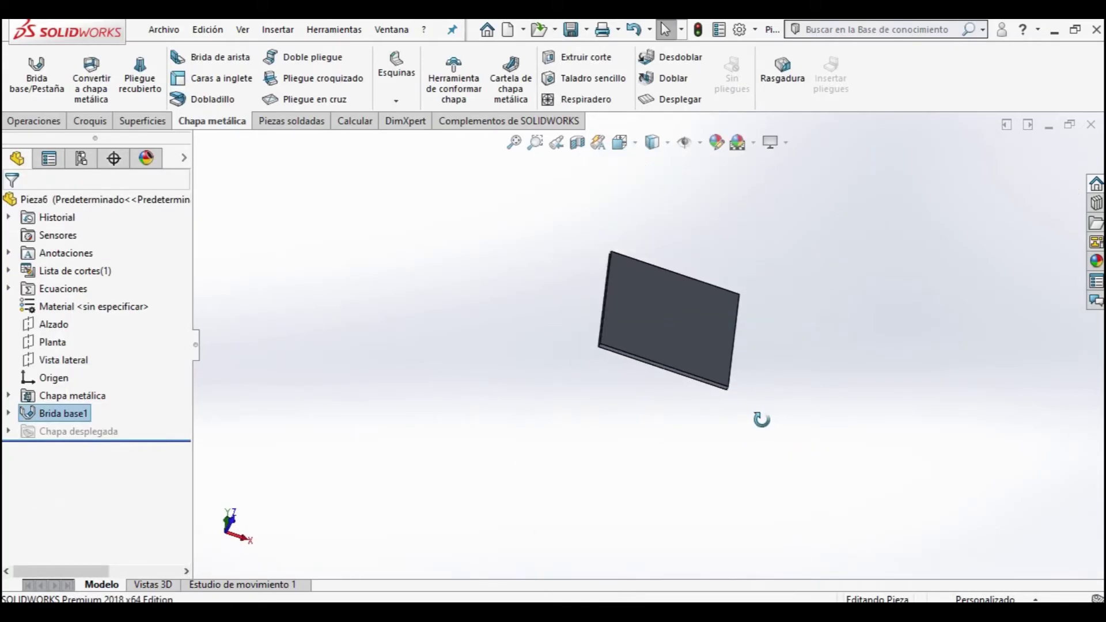
scroll(764, 416, "down", 3)
scroll(632, 378, "down", 3)
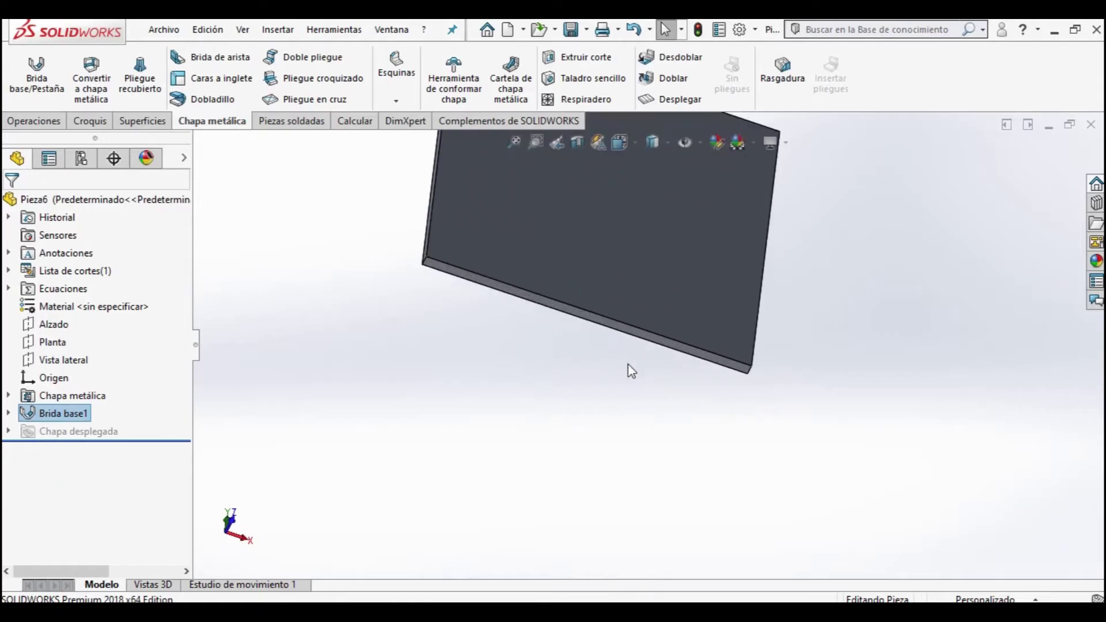
left_click(462, 277)
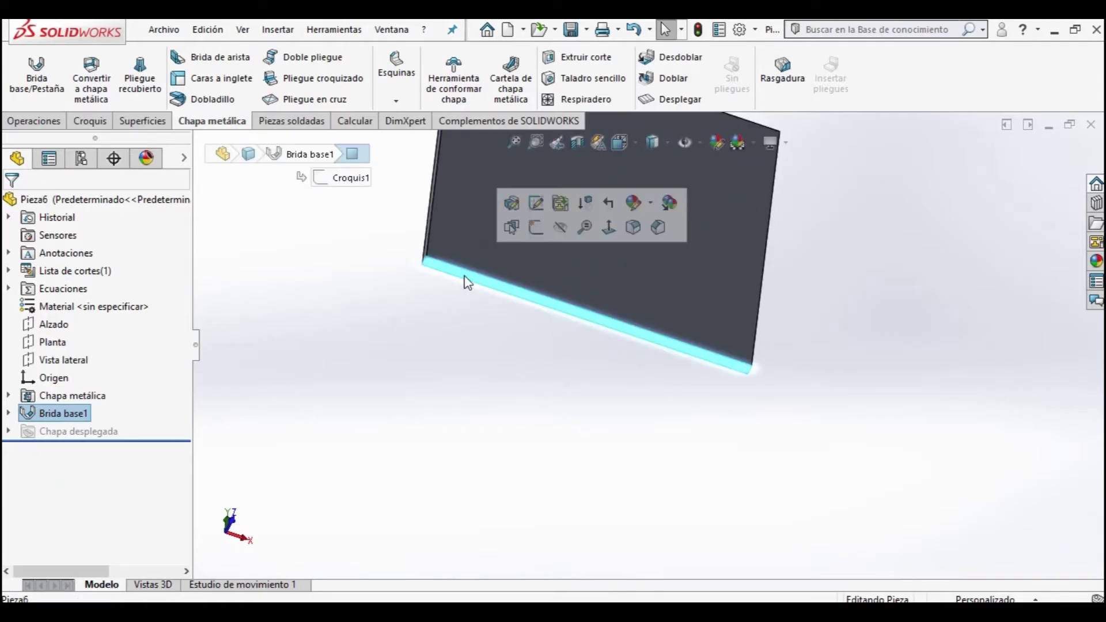
- Sketch an open profile at the plate edge: short vertical, slanted, then horizontal top line
left_click(536, 227)
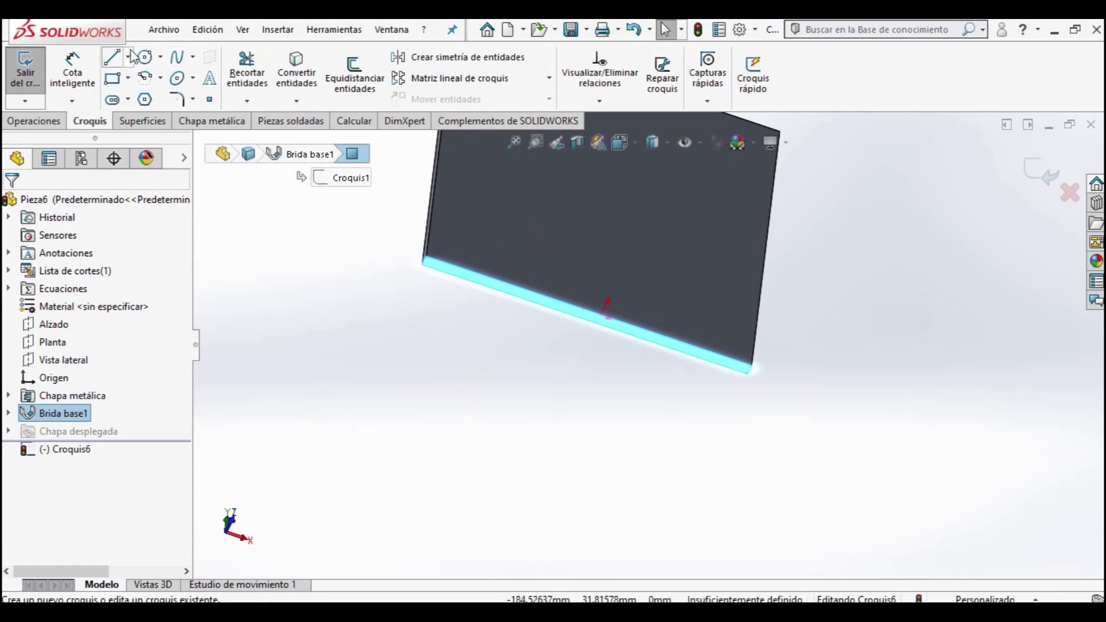
left_click(128, 56)
left_click(144, 79)
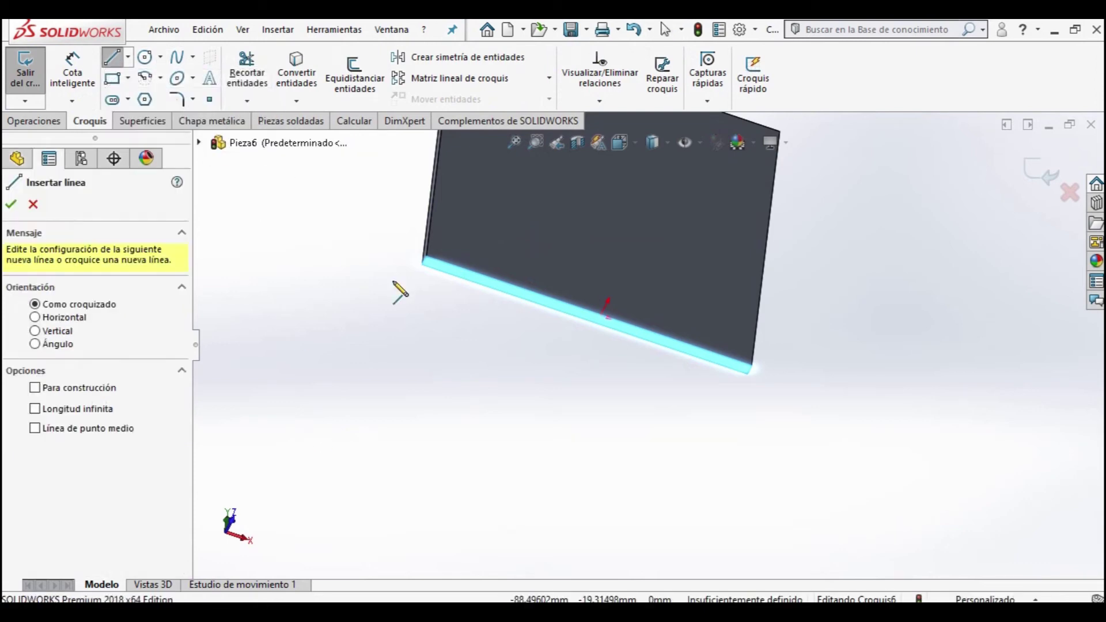
key("ctrl+8")
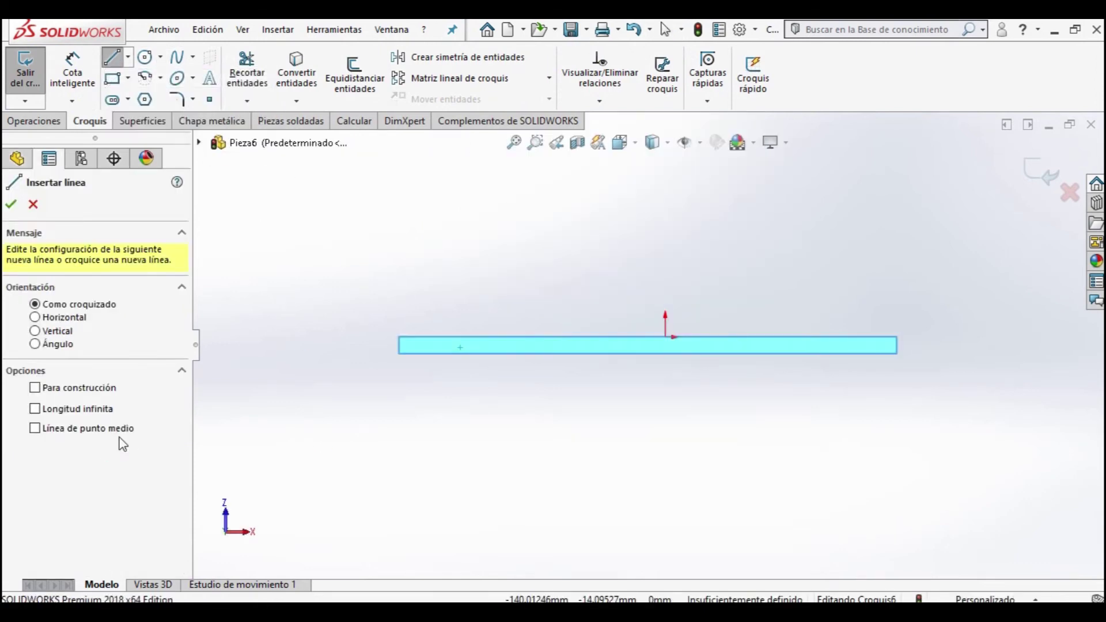
left_click(398, 337)
key("z")
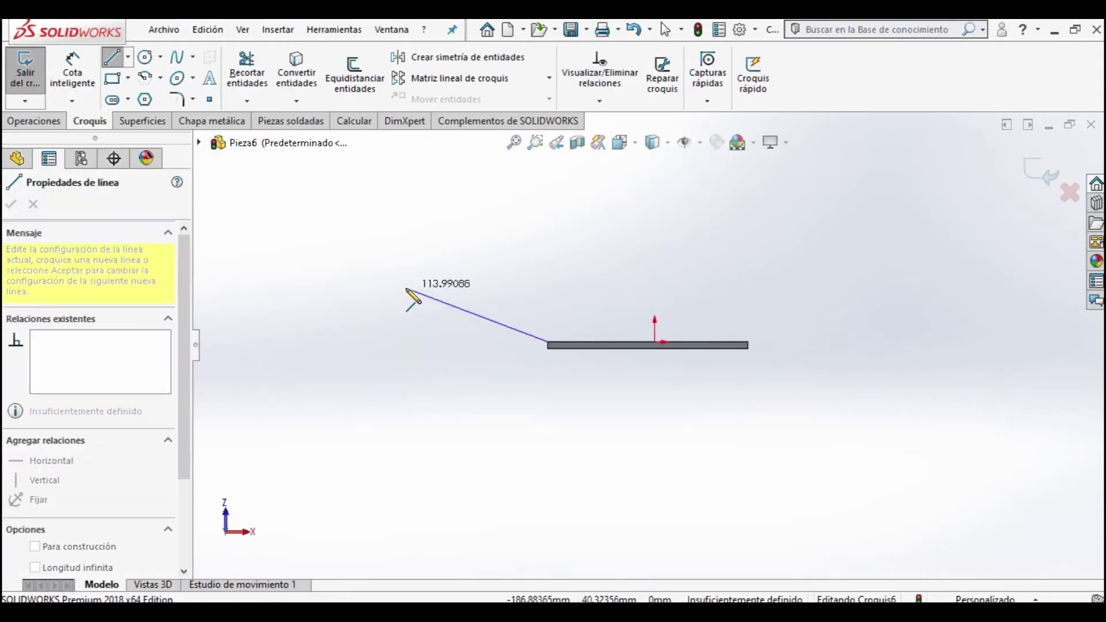
left_click(548, 320)
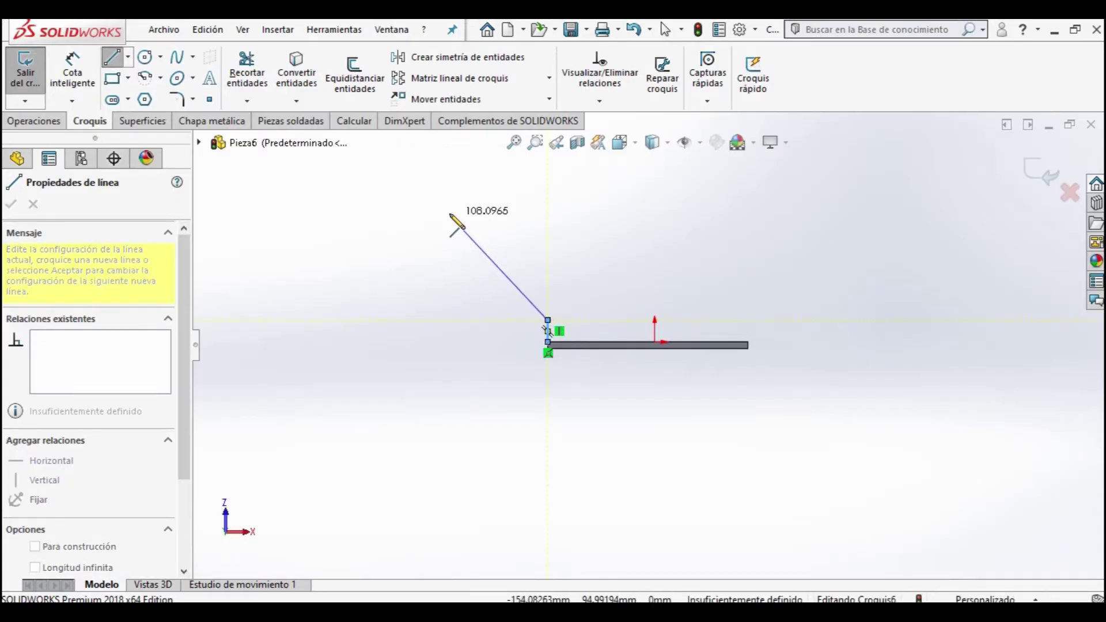
left_click(435, 186)
left_click(548, 186)
key("Escape")
left_click(72, 72)
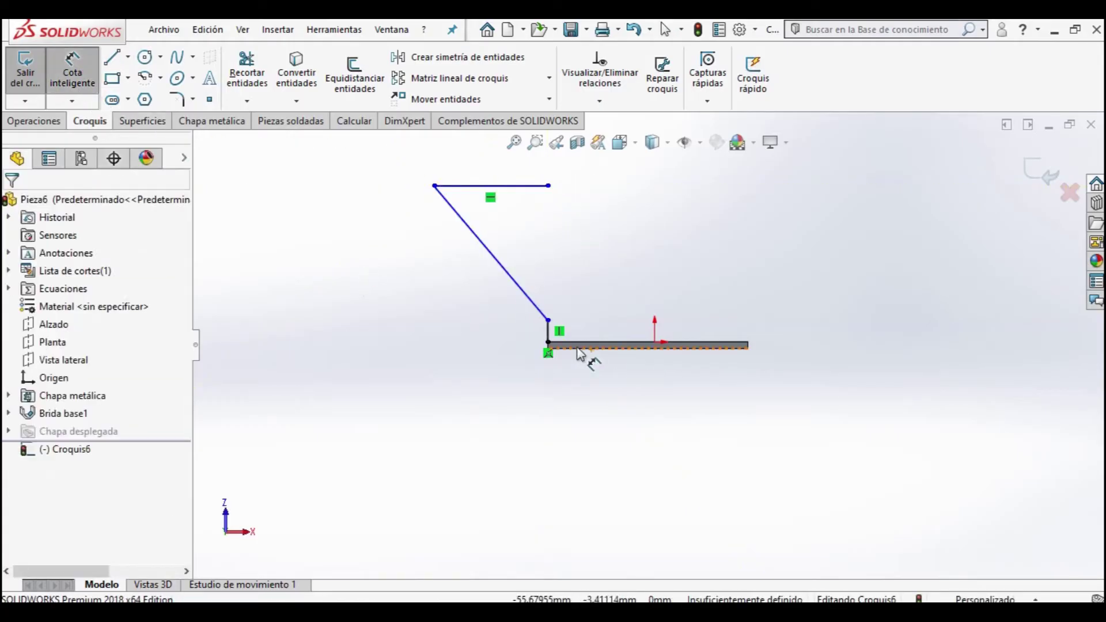
- Dimension the profile's vertical distance from lower endpoint to top line at 150
left_click(548, 343)
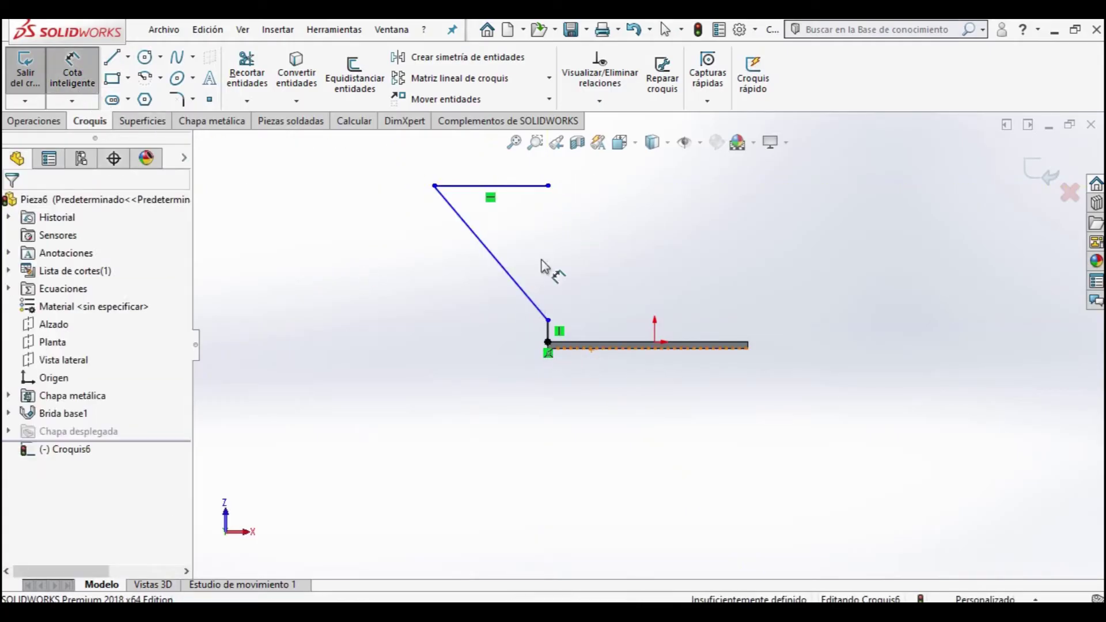
left_click(550, 186)
left_click(828, 229)
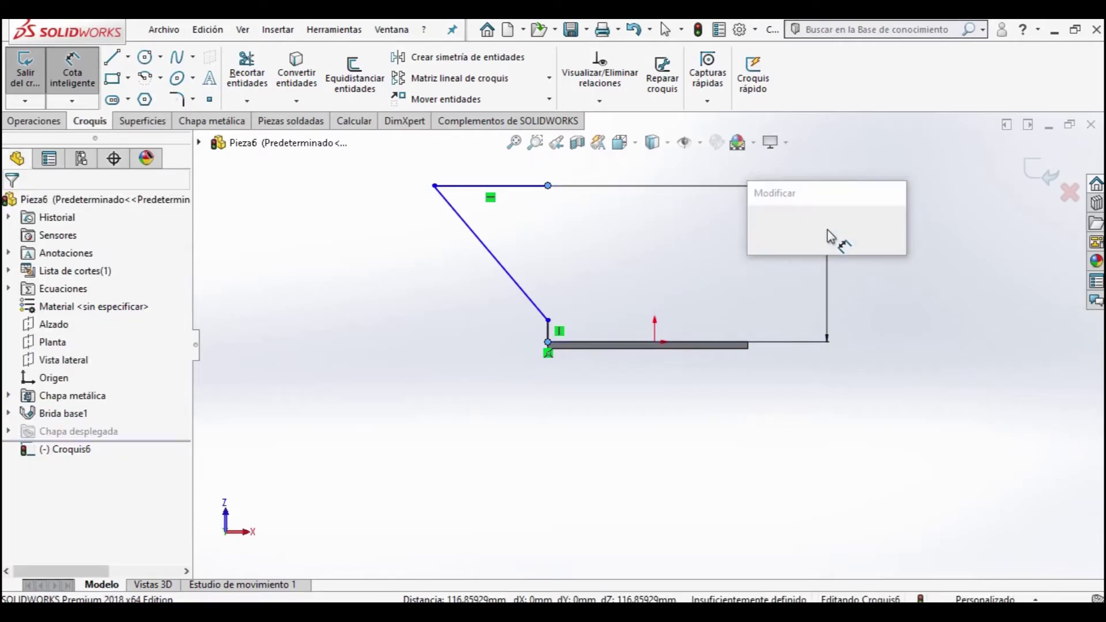
type("150")
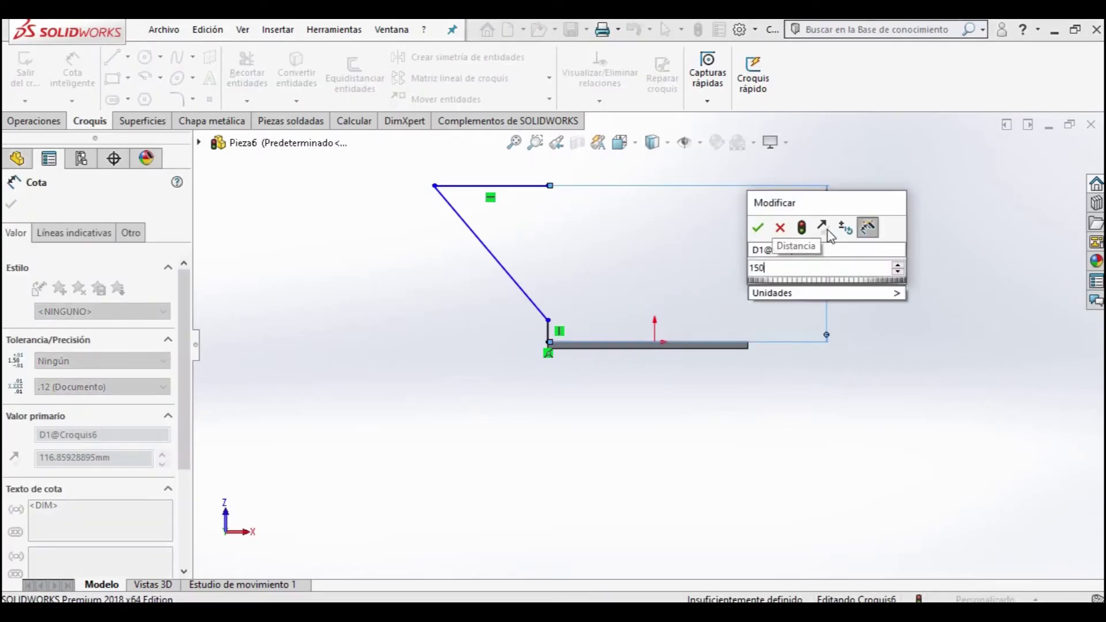
key("Return")
scroll(637, 321, "up", 3)
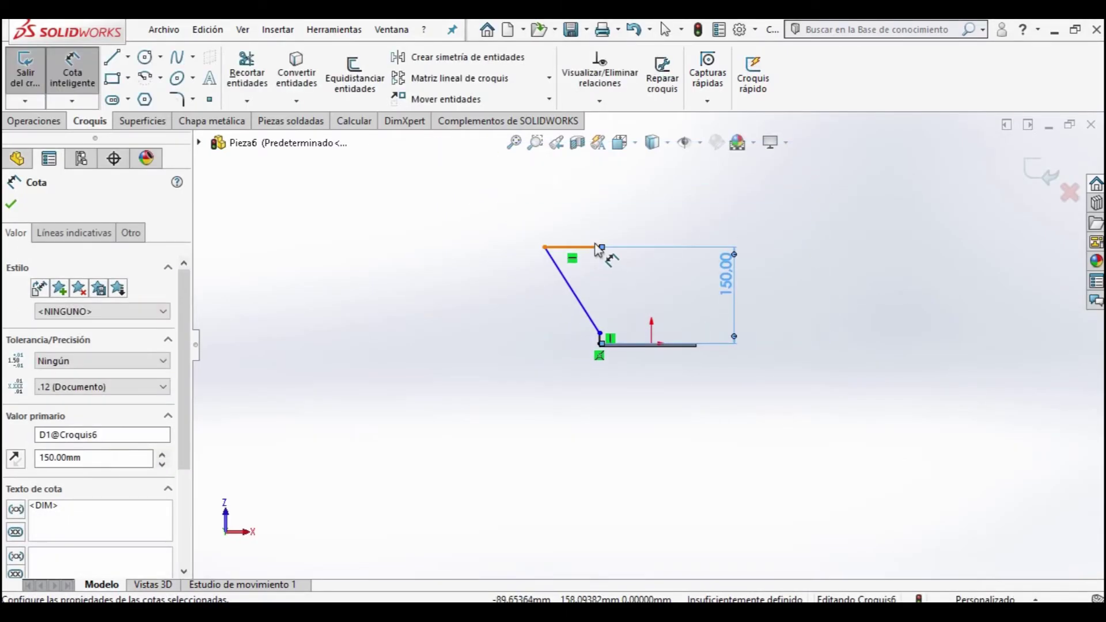
left_click(599, 248)
- Delete the right-side lines, the 150 dimension and the top line, keeping the slanted line
key("Escape")
key("Escape")
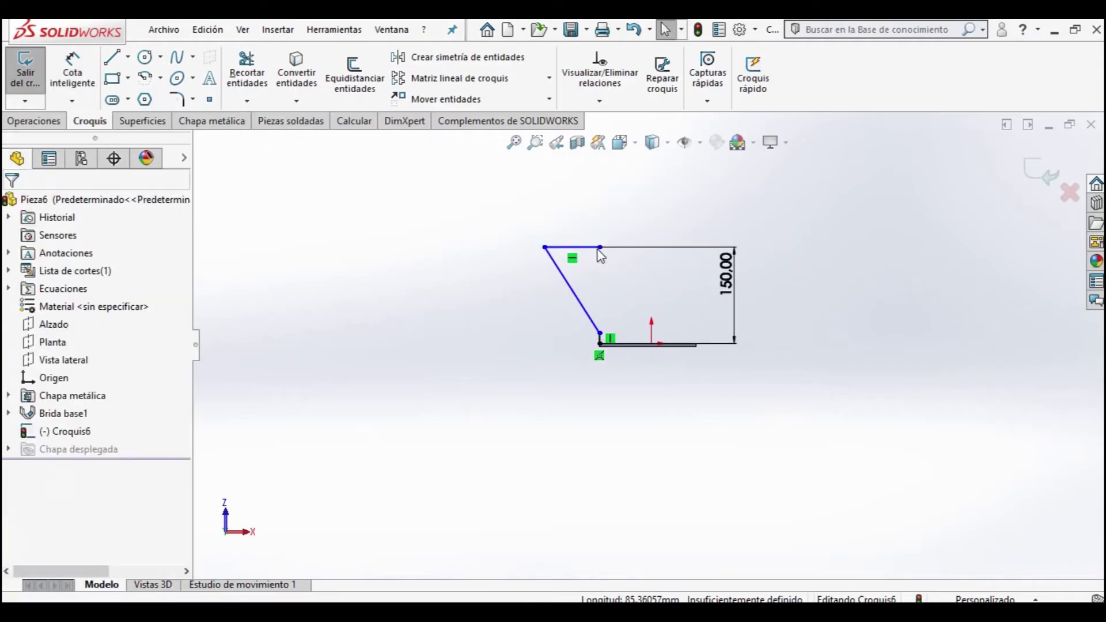
left_click(600, 248)
key("Delete")
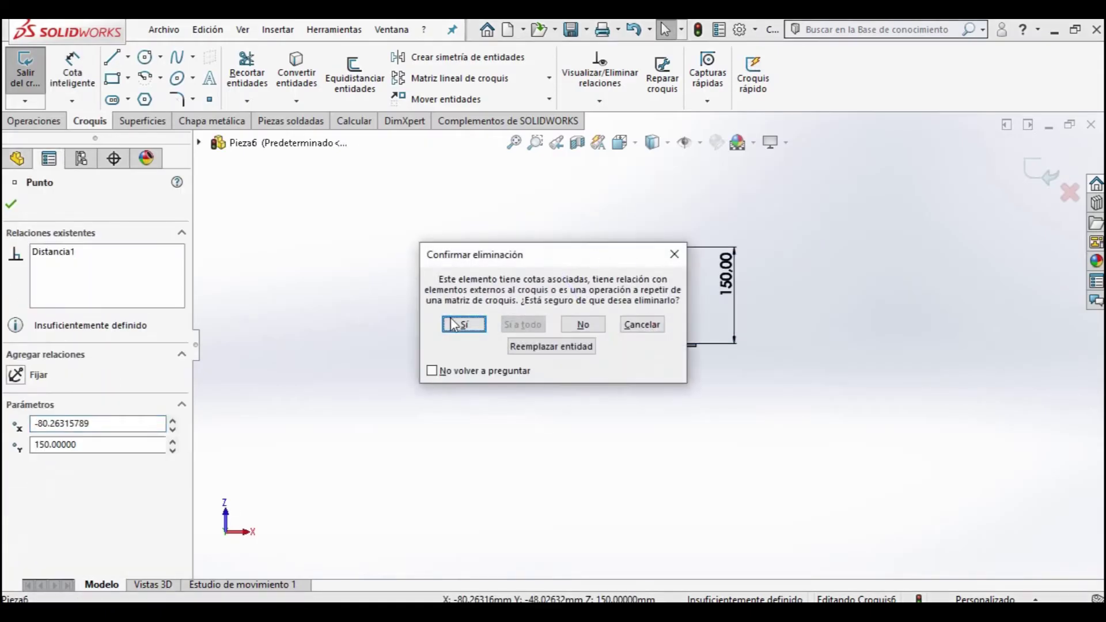
left_click(455, 324)
left_click(643, 327)
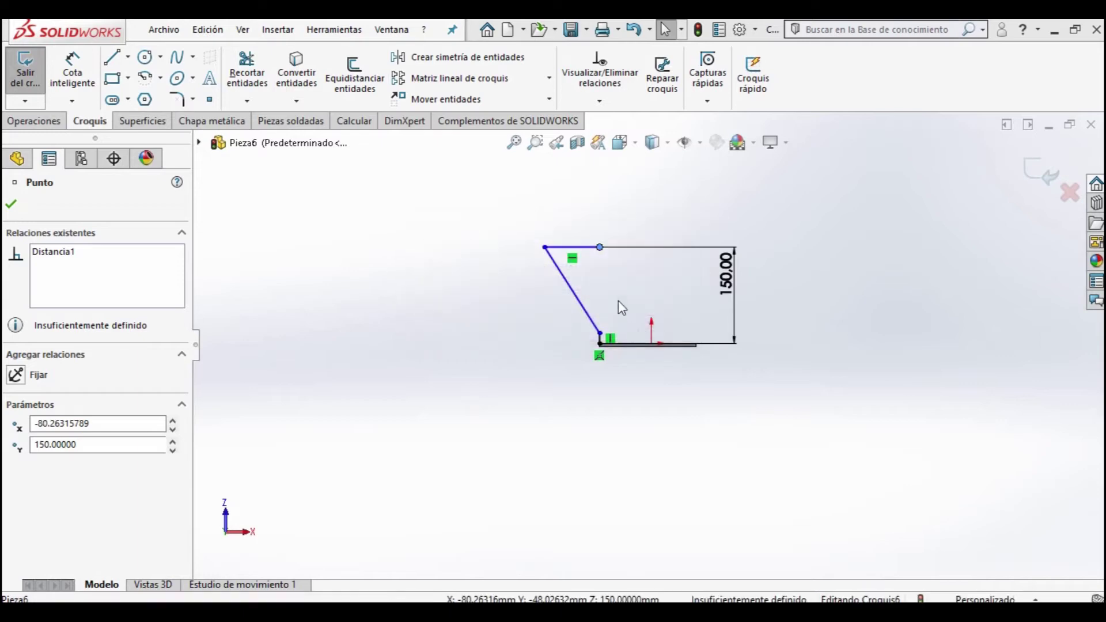
left_click_drag(815, 354, 720, 233)
key("Delete")
left_click(582, 248)
key("Delete")
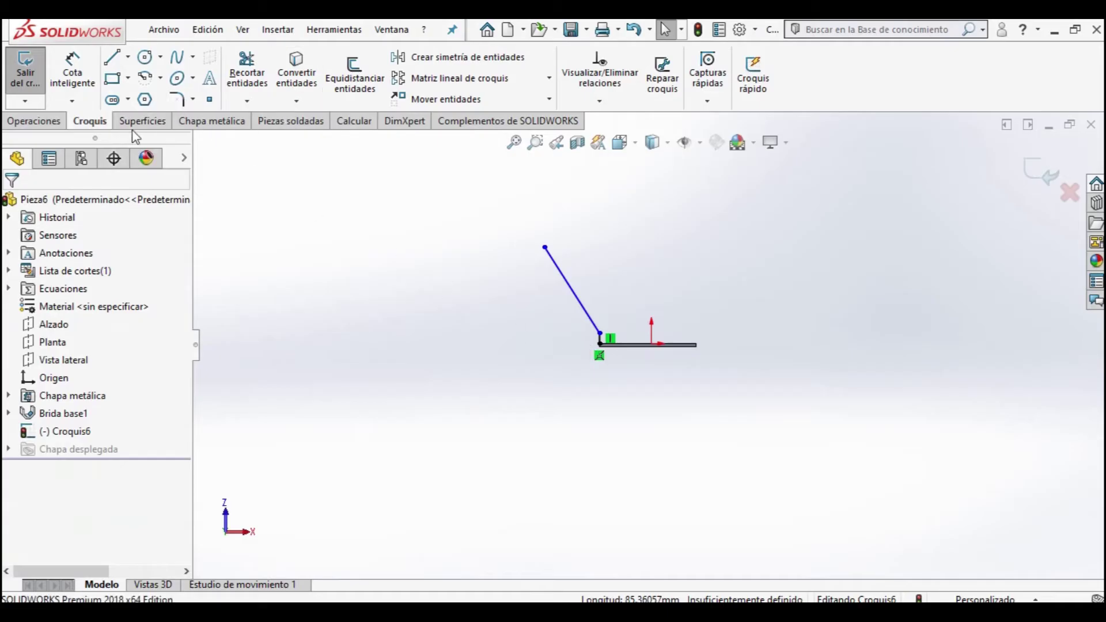
left_click(201, 124)
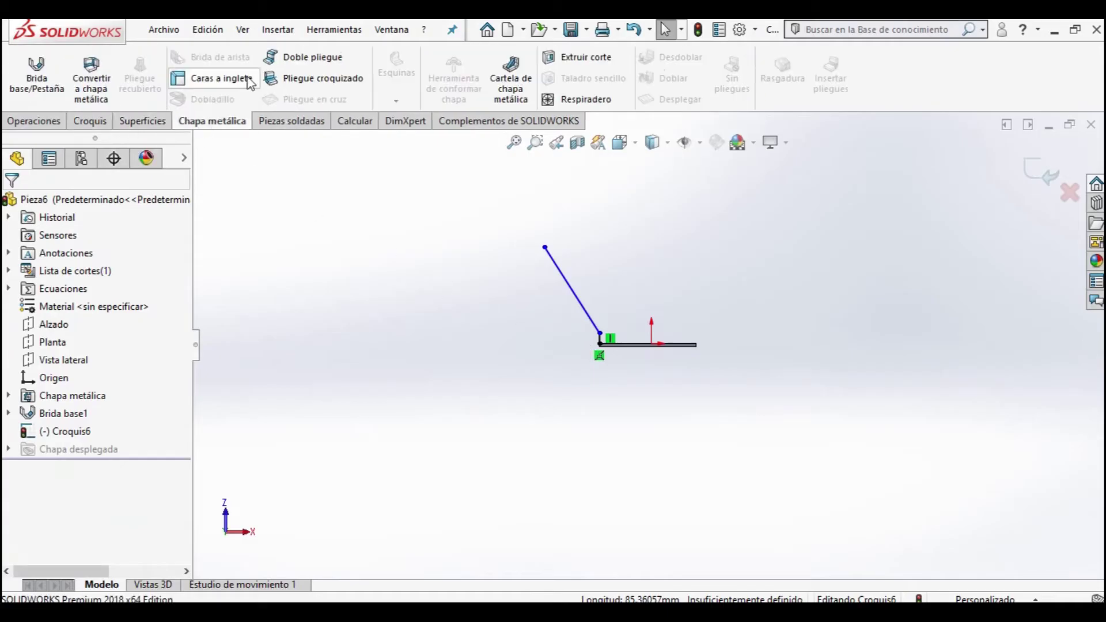
- Create a miter flange from the slanted profile along all four base-plate edges
left_click(220, 90)
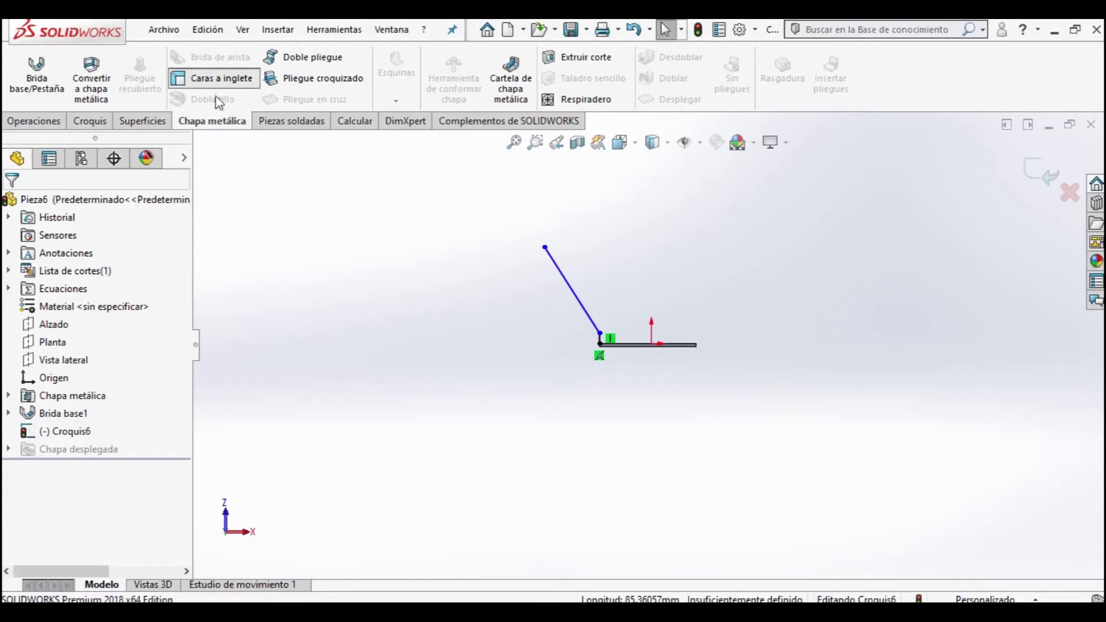
middle_click_drag(591, 351, 574, 361)
scroll(574, 361, "down", 3)
scroll(654, 348, "up", 3)
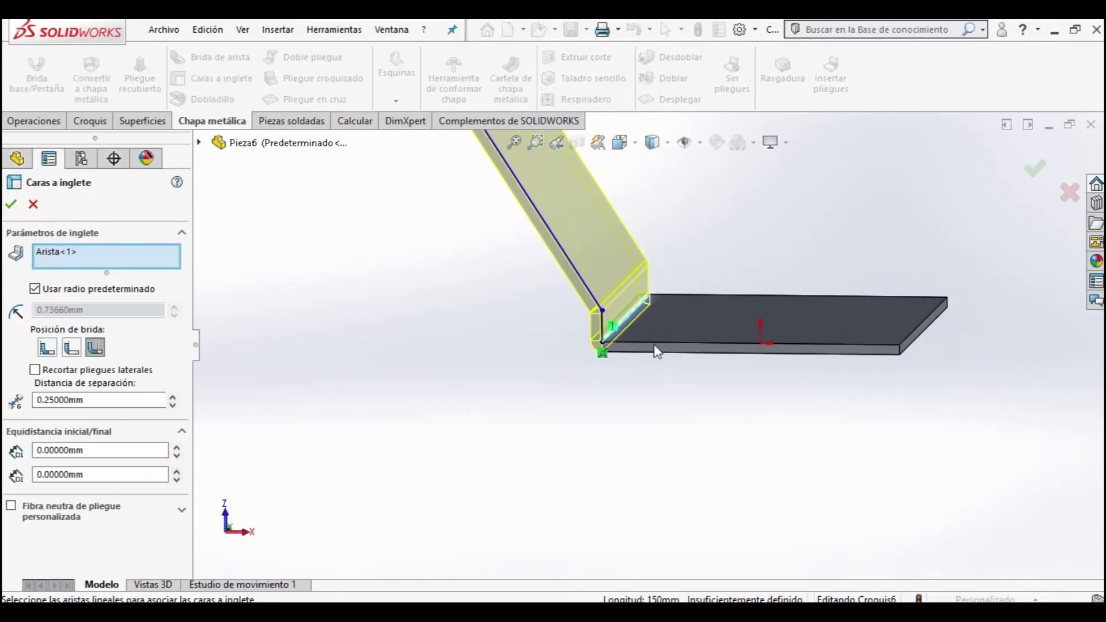
left_click(656, 347)
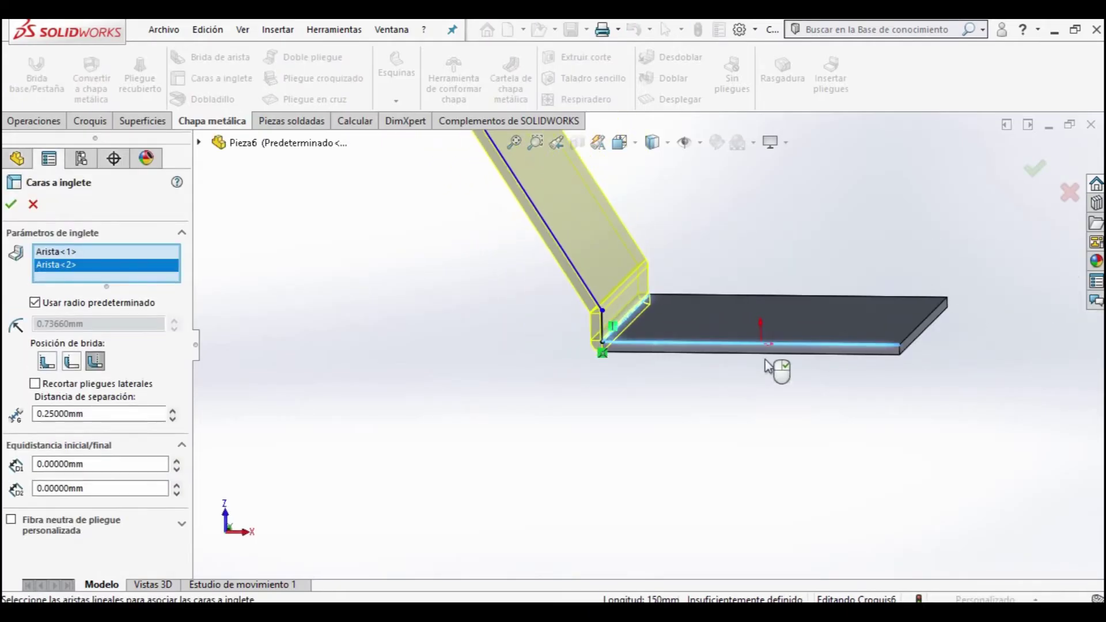
left_click(916, 338)
mouse_move(931, 329)
middle_mouse_down()
mouse_move(864, 363)
mouse_move(875, 238)
middle_mouse_up()
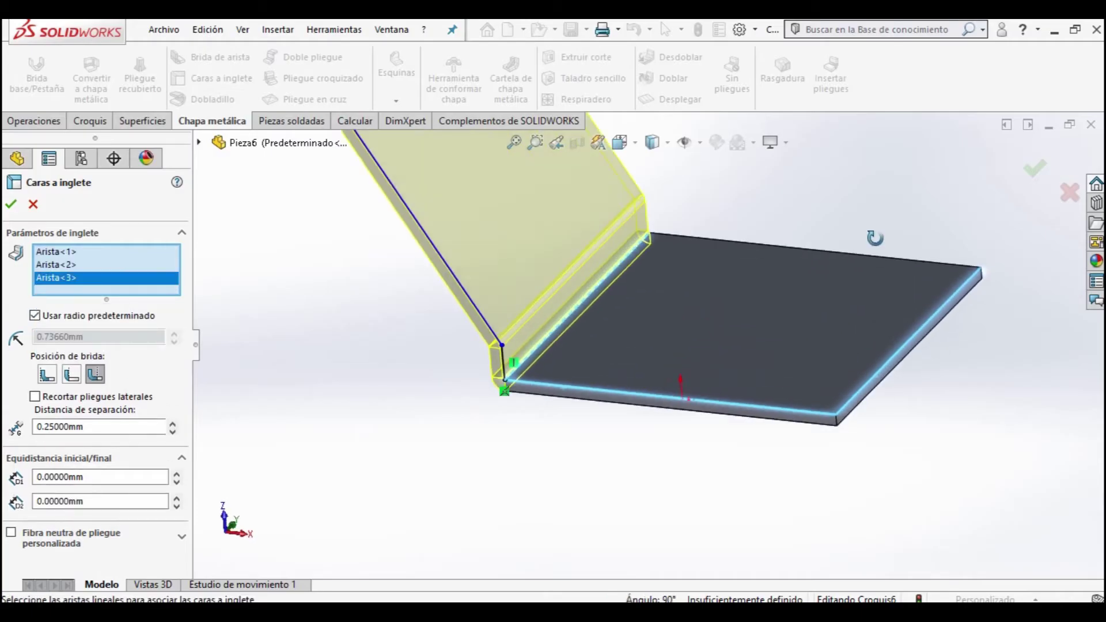
left_click(871, 259)
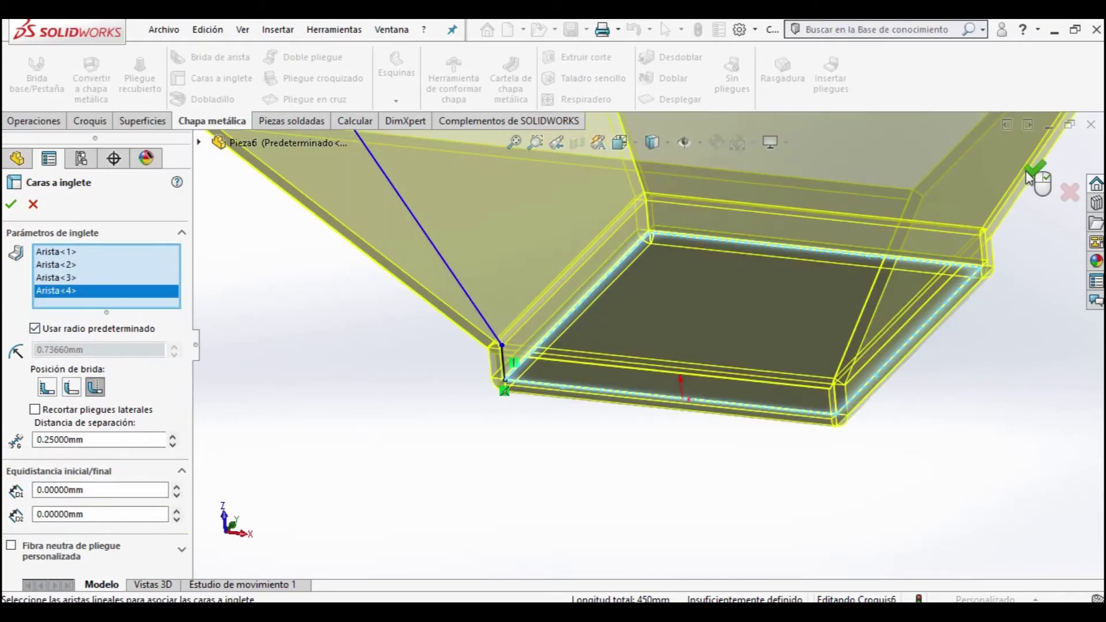
right_click(948, 341)
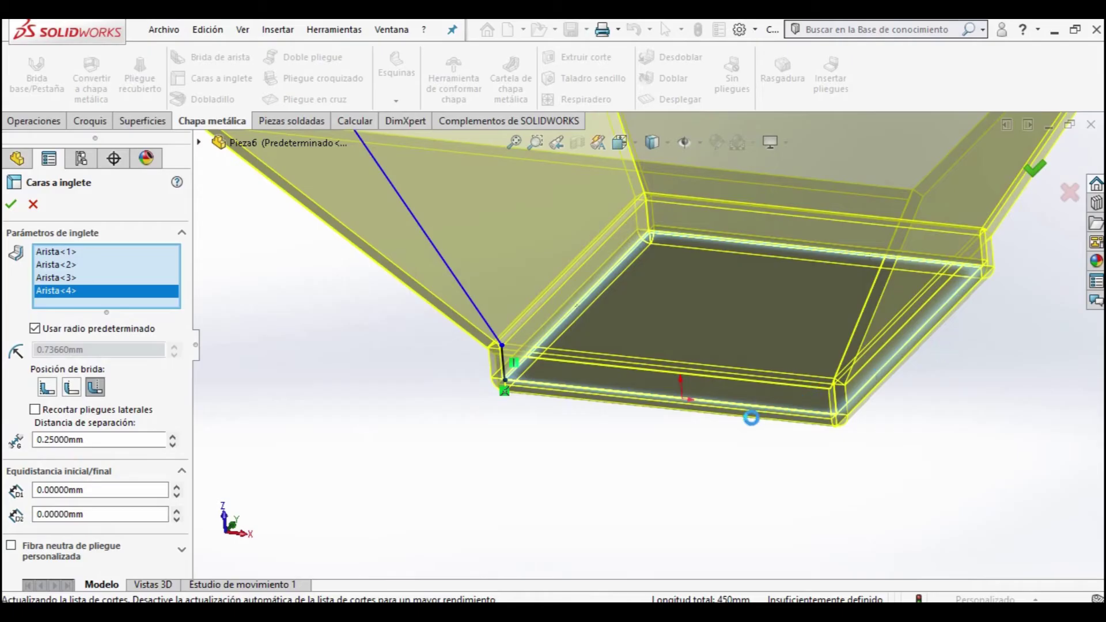
- Zoom to fit and orbit around the finished hopper to inspect it
key("z")
mouse_move(624, 337)
middle_mouse_down()
mouse_move(371, 279)
mouse_move(311, 313)
mouse_move(478, 214)
mouse_move(638, 274)
middle_mouse_up()
scroll(633, 333, "down", 3)
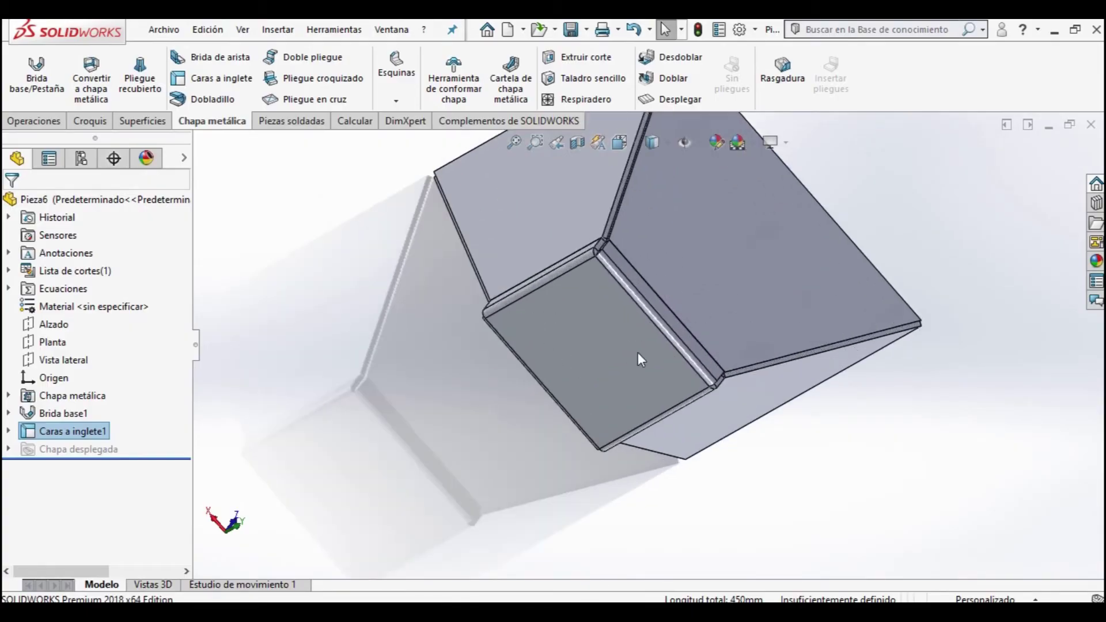
scroll(631, 258, "up", 2)
scroll(637, 258, "down", 3)
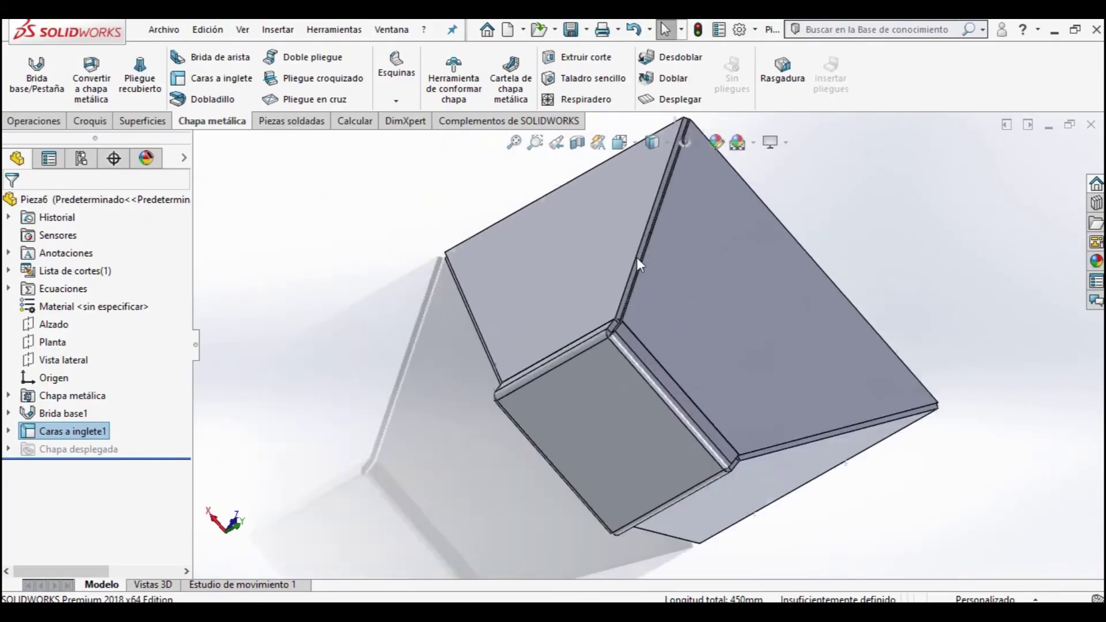
scroll(689, 175, "down", 2)
scroll(686, 183, "up", 1)
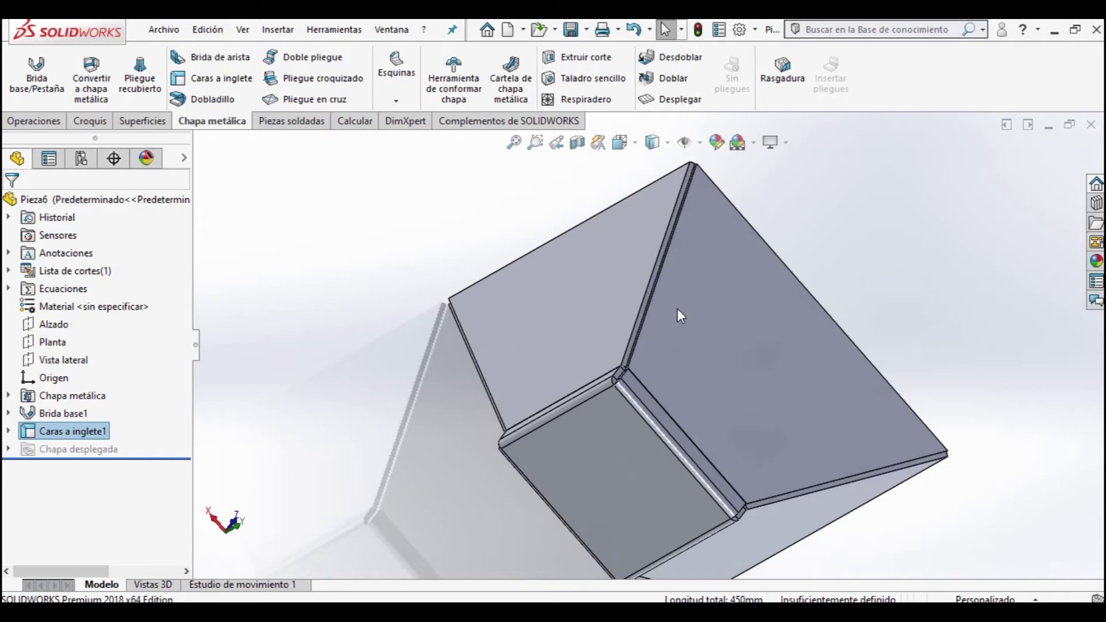
- Flatten the hopper and orbit around the cross-shaped flat pattern with its bend lines
left_click(655, 104)
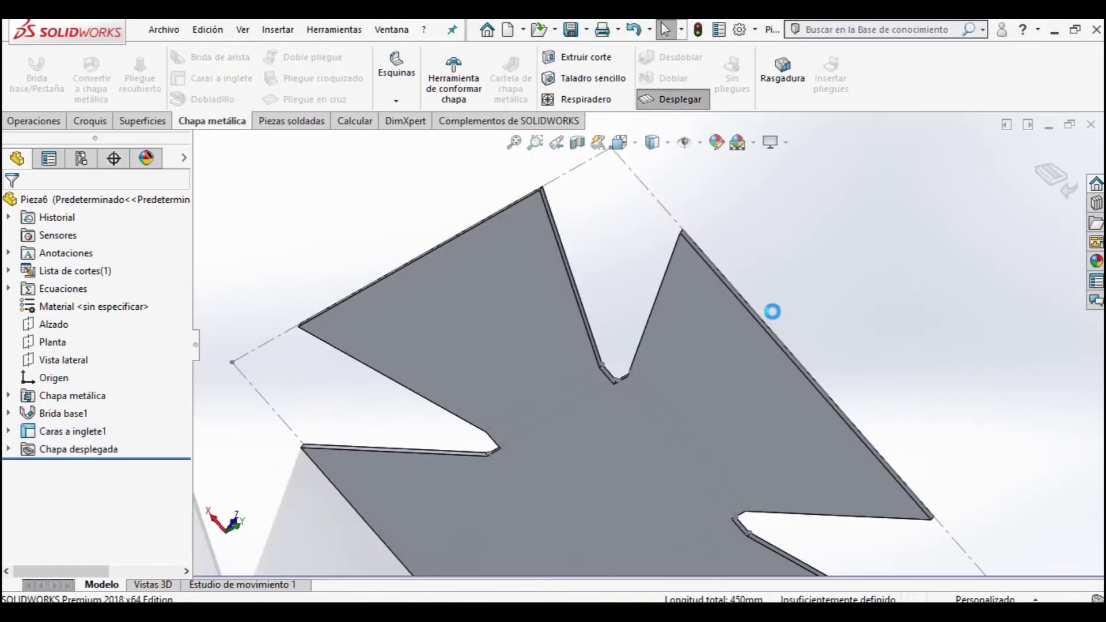
mouse_move(704, 393)
middle_mouse_down()
mouse_move(684, 492)
mouse_move(600, 348)
mouse_move(476, 377)
mouse_move(362, 324)
mouse_move(301, 328)
mouse_move(506, 420)
middle_mouse_up()
scroll(576, 421, "down", 5)
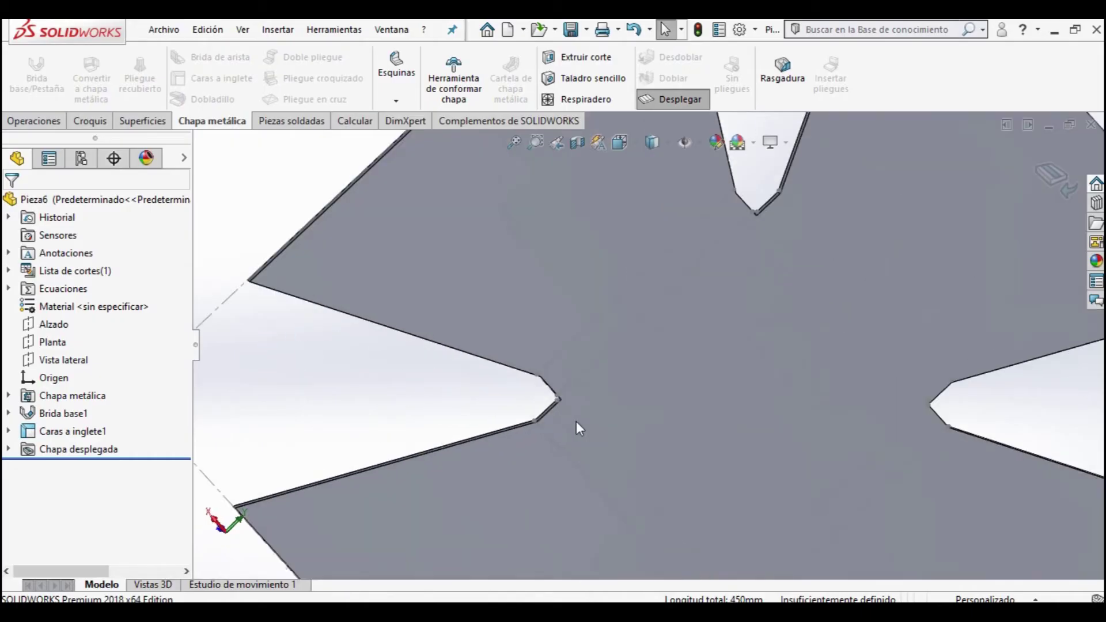
scroll(590, 443, "up", 3)
scroll(591, 444, "up", 2)
mouse_move(640, 445)
middle_mouse_down()
mouse_move(645, 346)
mouse_move(585, 346)
middle_mouse_up()
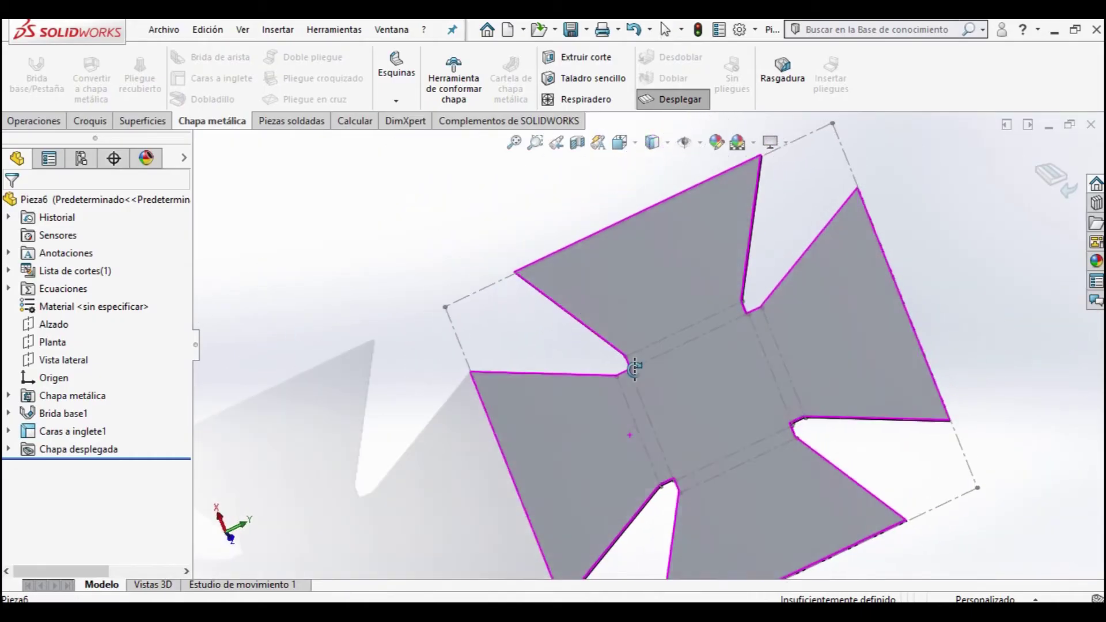
scroll(648, 387, "down", 4)
scroll(649, 404, "up", 4)
scroll(646, 403, "down", 3)
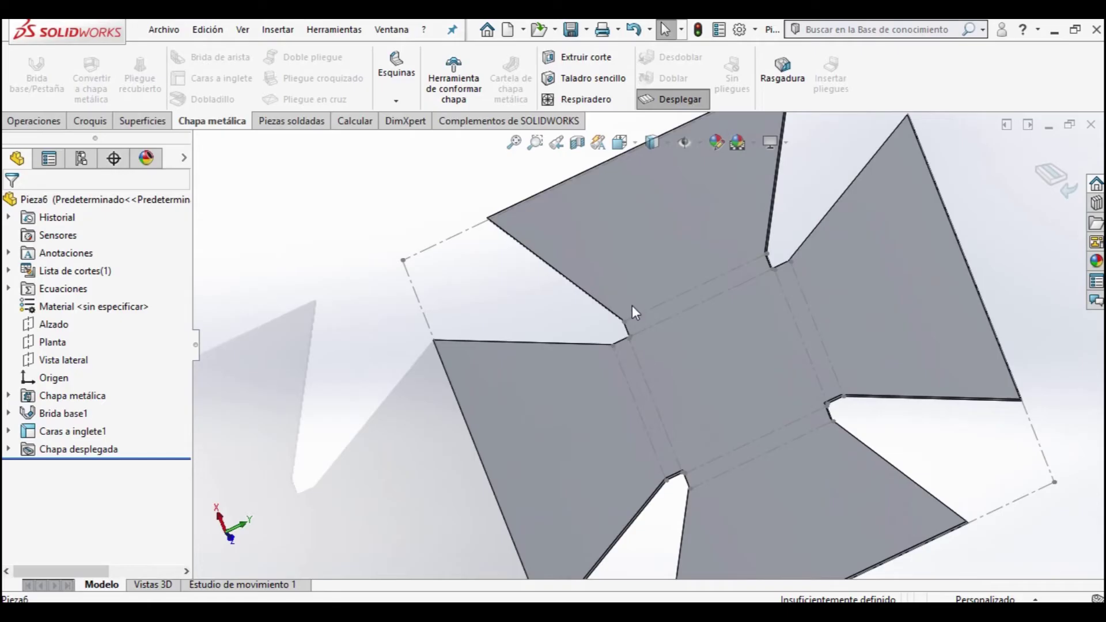
scroll(726, 449, "up", 3)
mouse_move(735, 340)
middle_mouse_down()
mouse_move(628, 373)
mouse_move(716, 425)
mouse_move(740, 328)
middle_mouse_up()
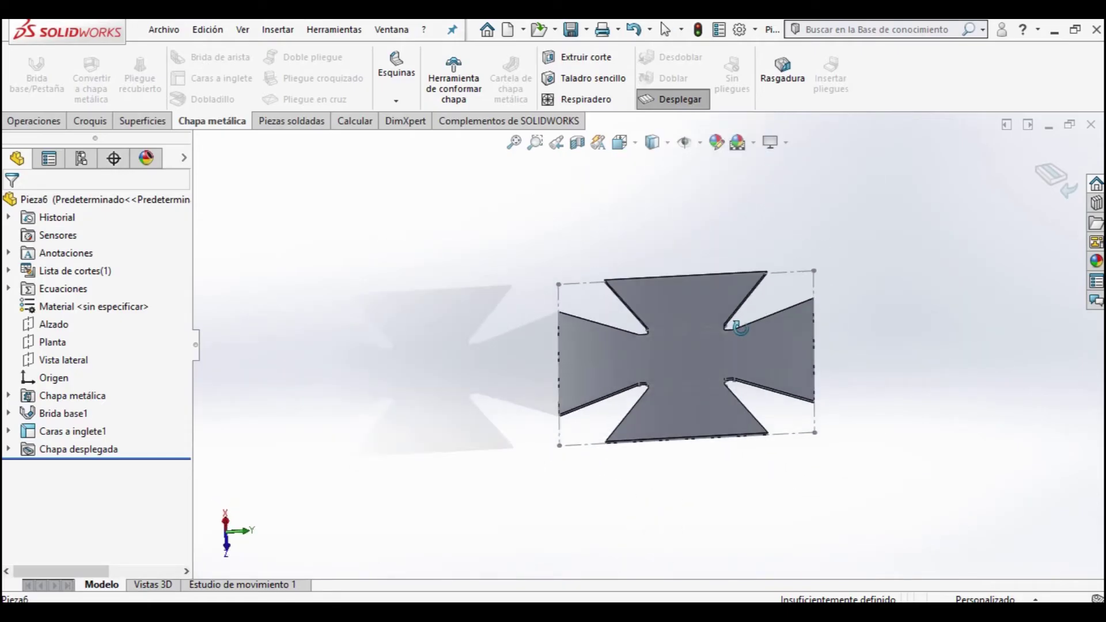
scroll(731, 334, "down", 3)
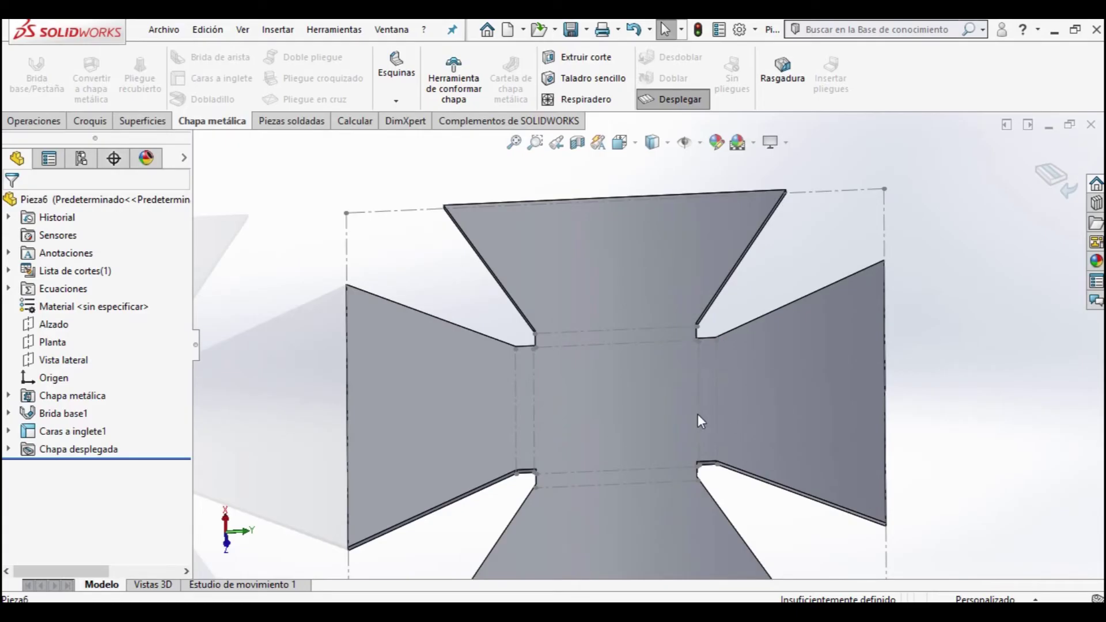
scroll(700, 421, "up", 2)
scroll(680, 375, "up", 2)
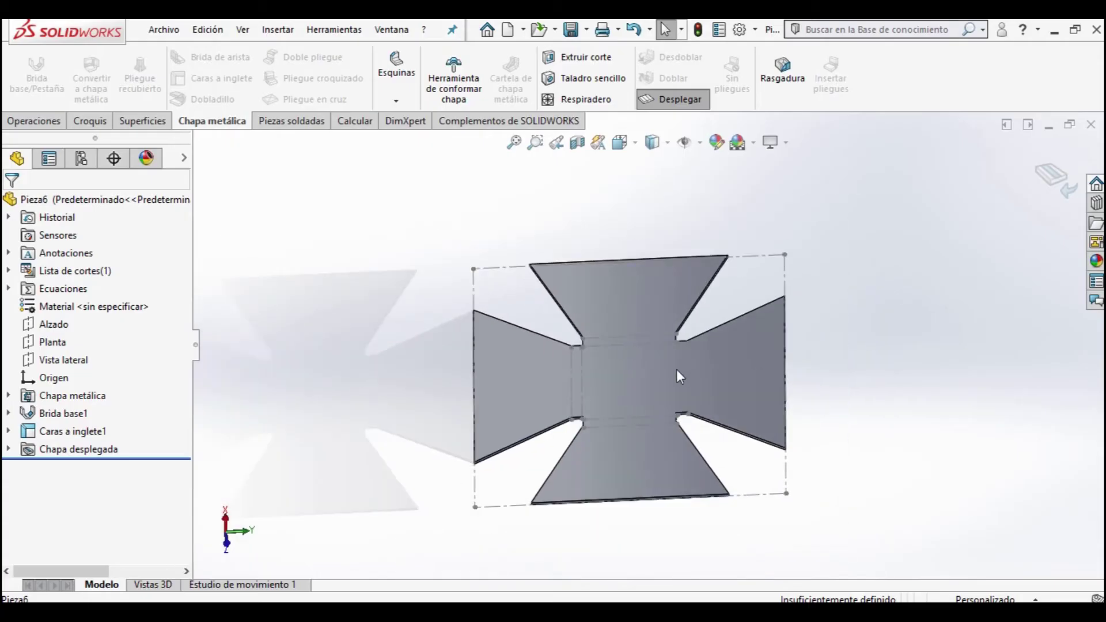
- Begin an assembly from the part, then cancel it without saving
left_click(164, 29)
left_click(217, 161)
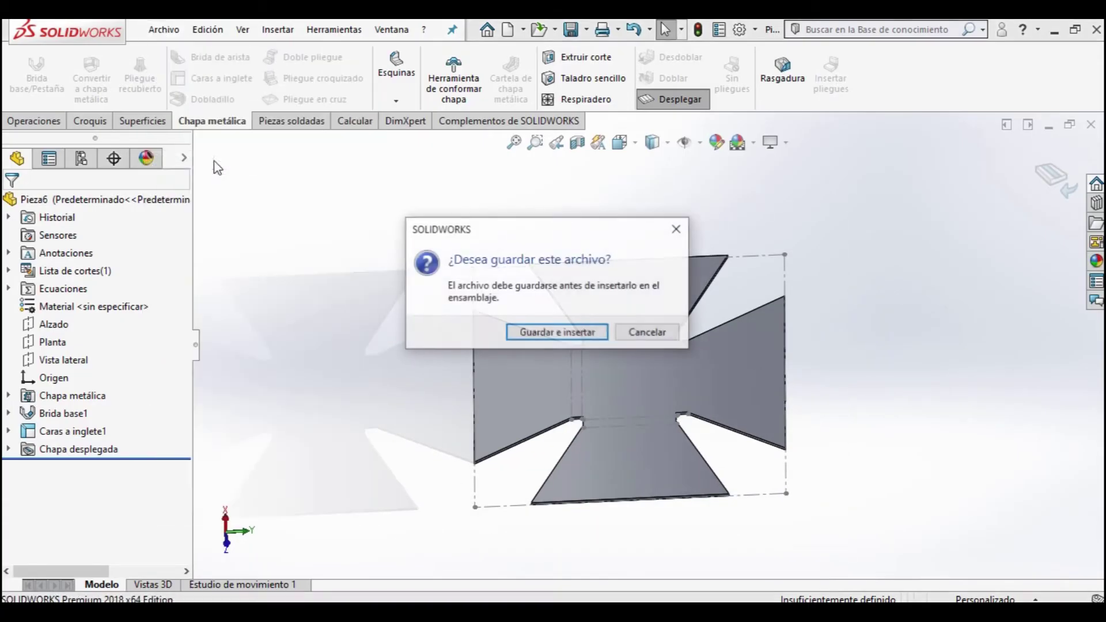
left_click(616, 331)
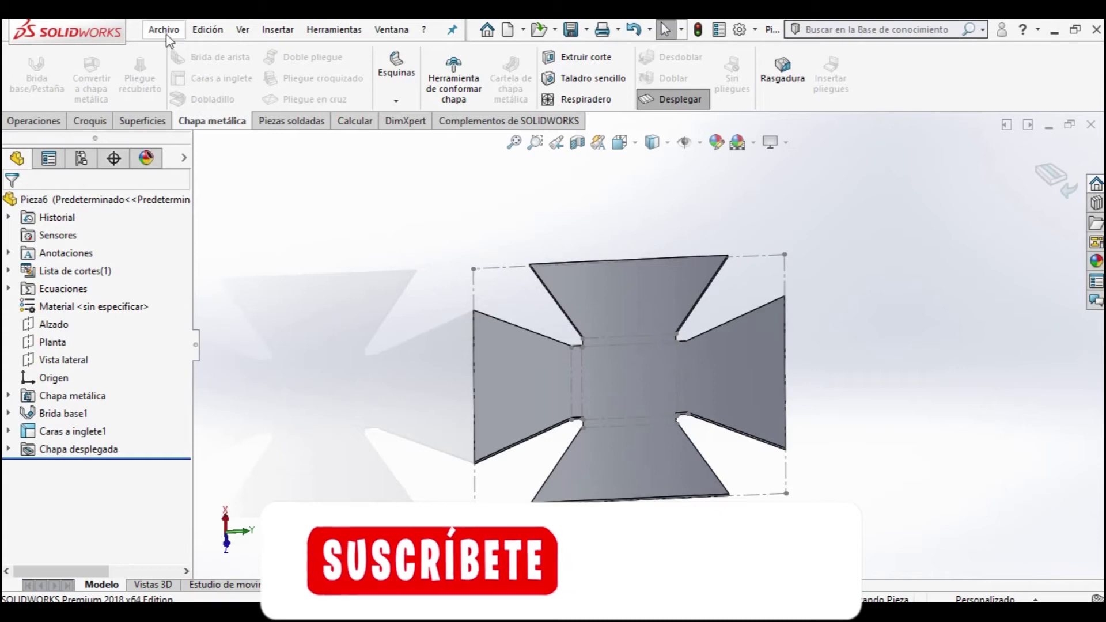
- Save the part as Pieza6 and create a drawing on the A3 (420 × 297 mm) sheet format
left_click(164, 29)
left_click(219, 142)
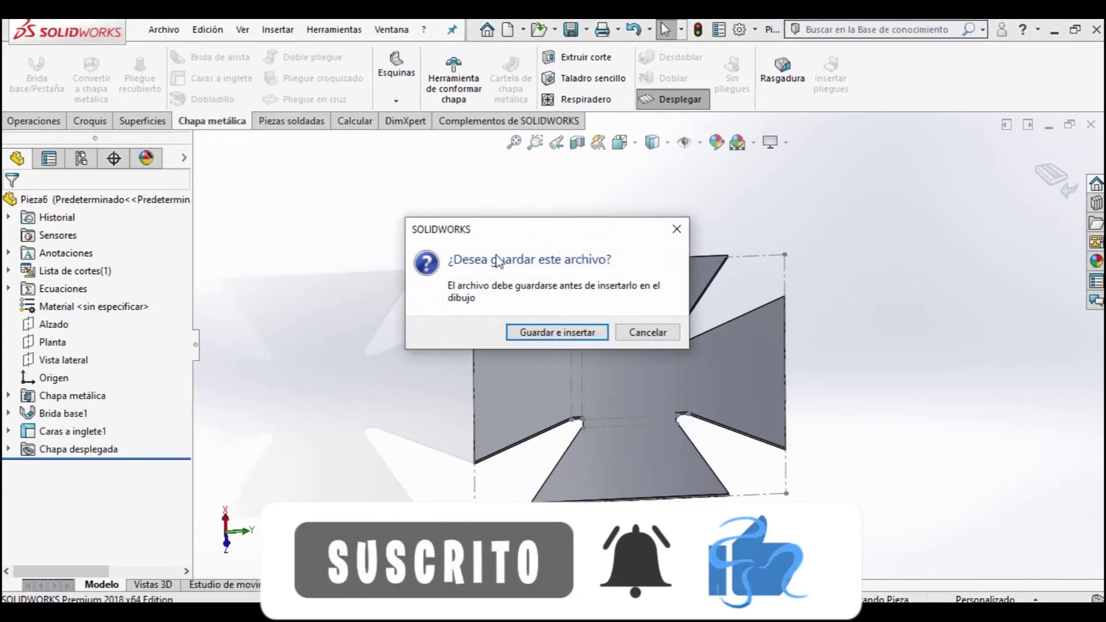
left_click(526, 331)
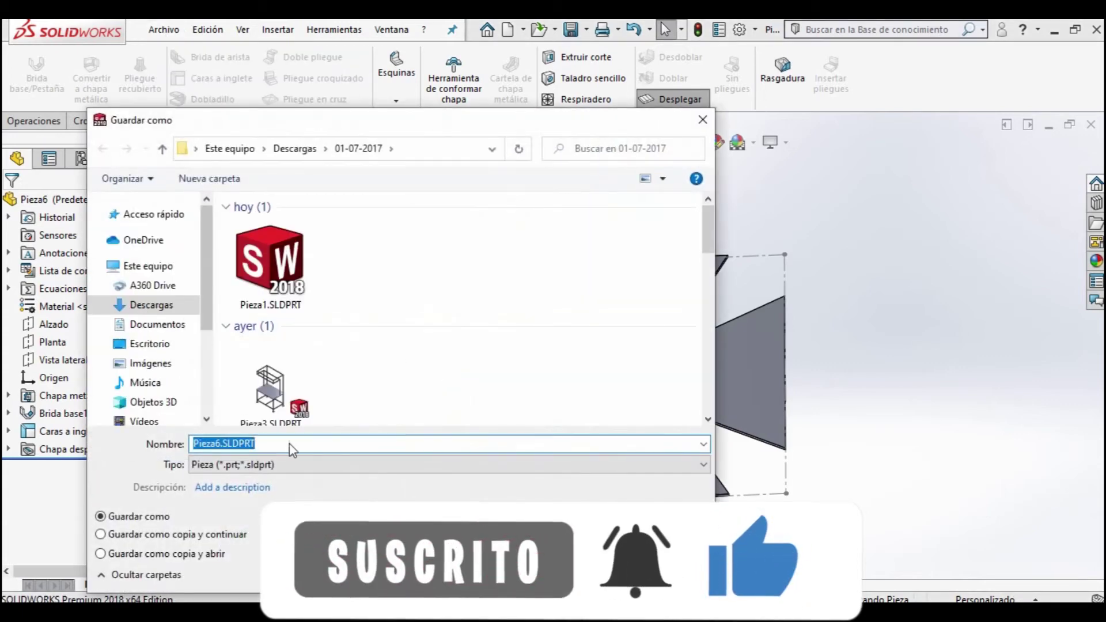
key("Return")
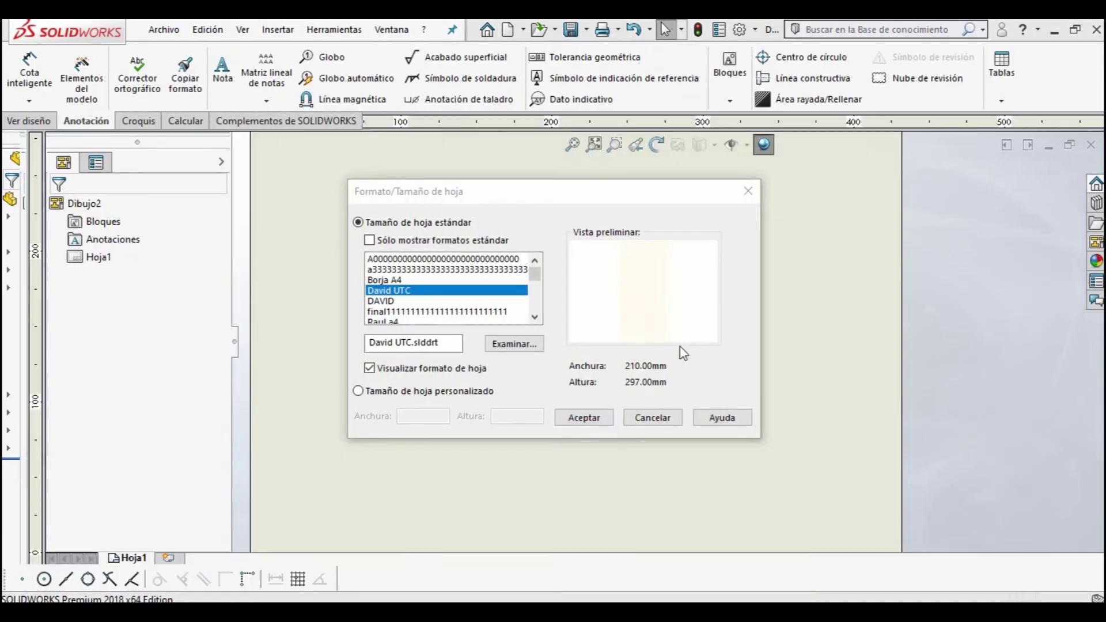
left_click(397, 269)
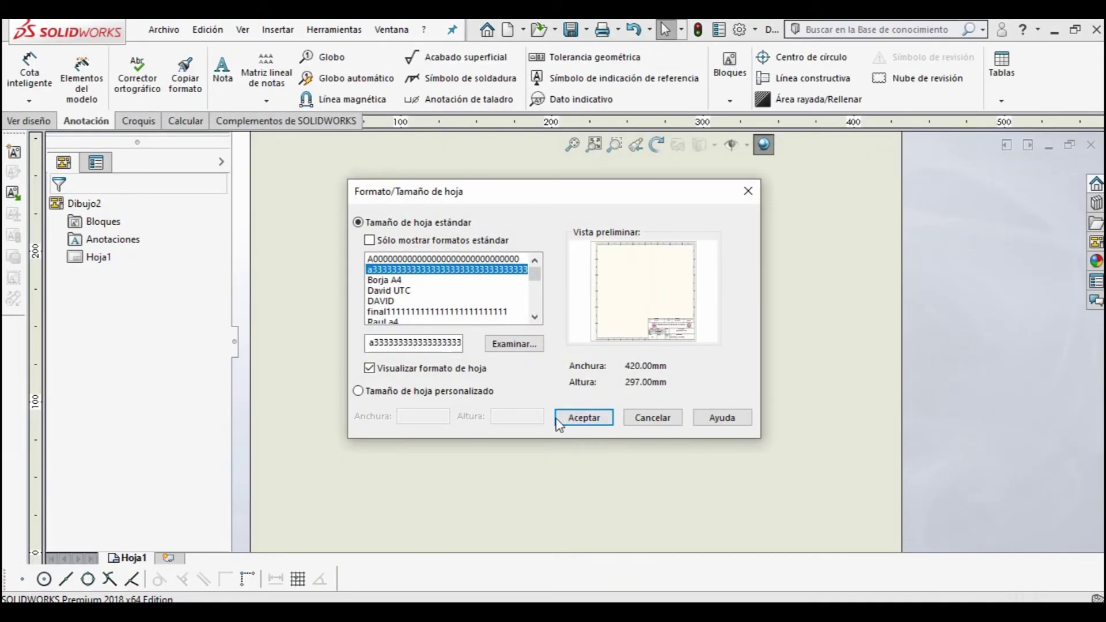
left_click(560, 420)
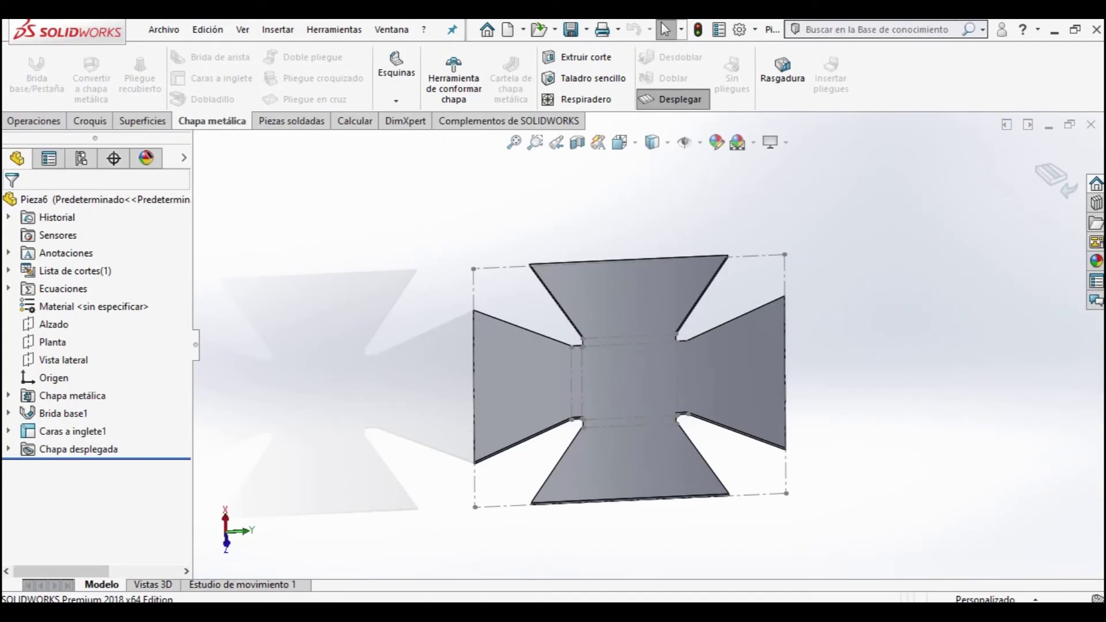
left_click(625, 478)
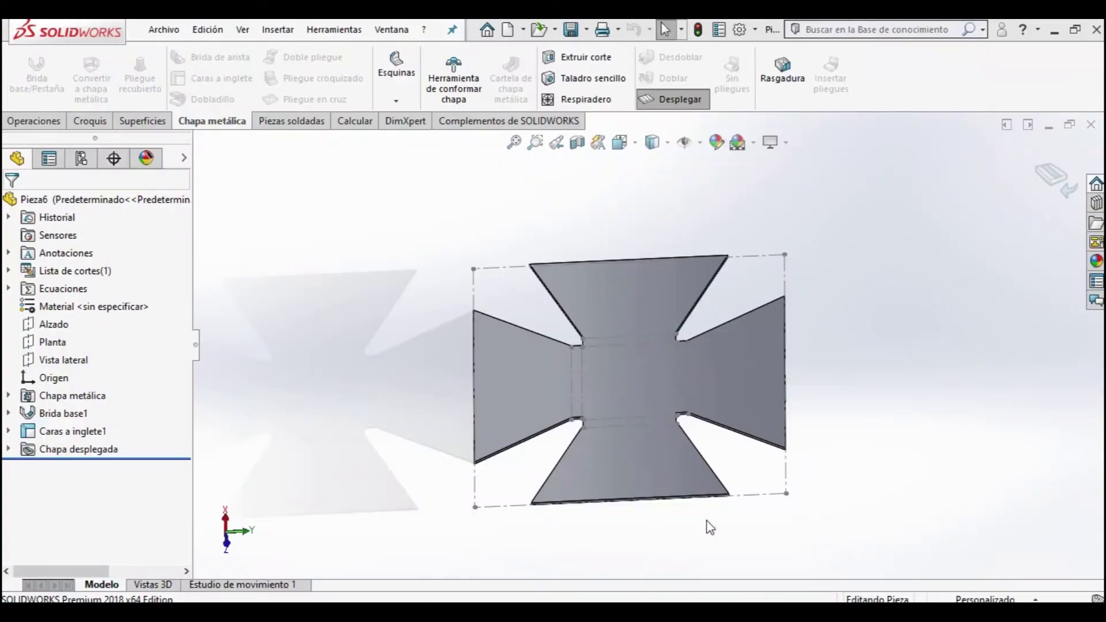
- Place the flat-pattern (A) Frontal view at upper left and import its two 150,00 model dimensions
left_click(1095, 245)
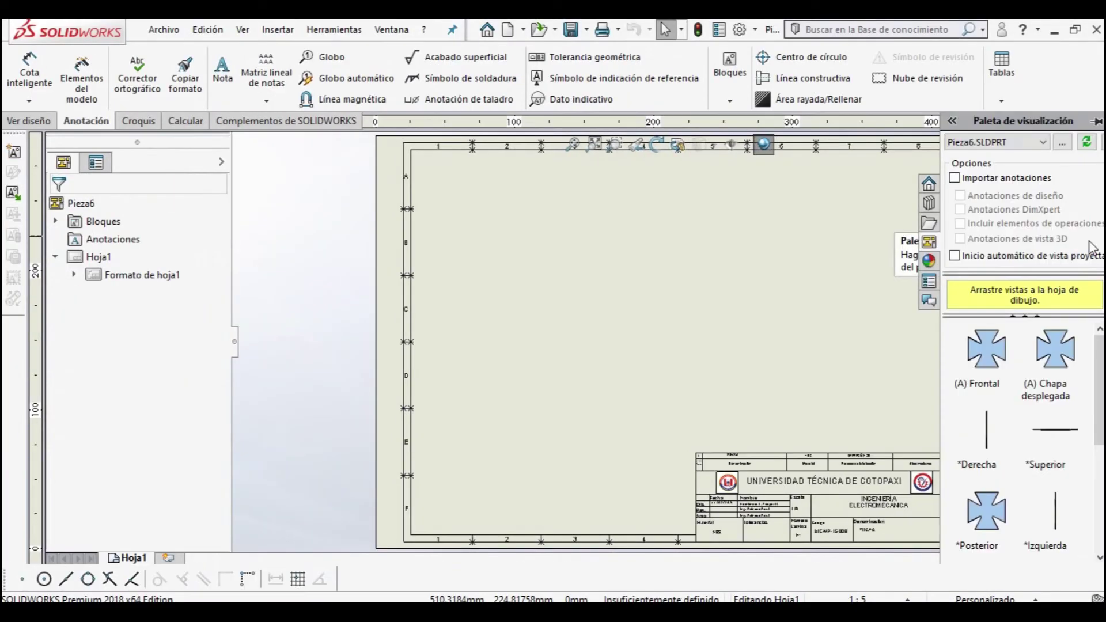
left_click_drag(999, 353, 553, 271)
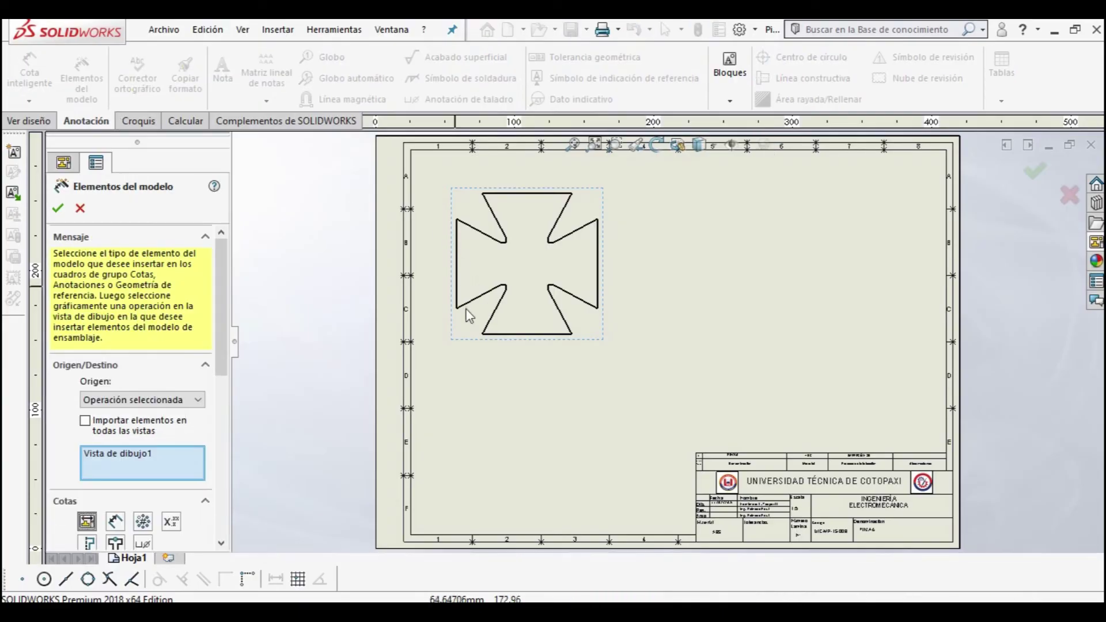
left_click(58, 209)
left_click(588, 334)
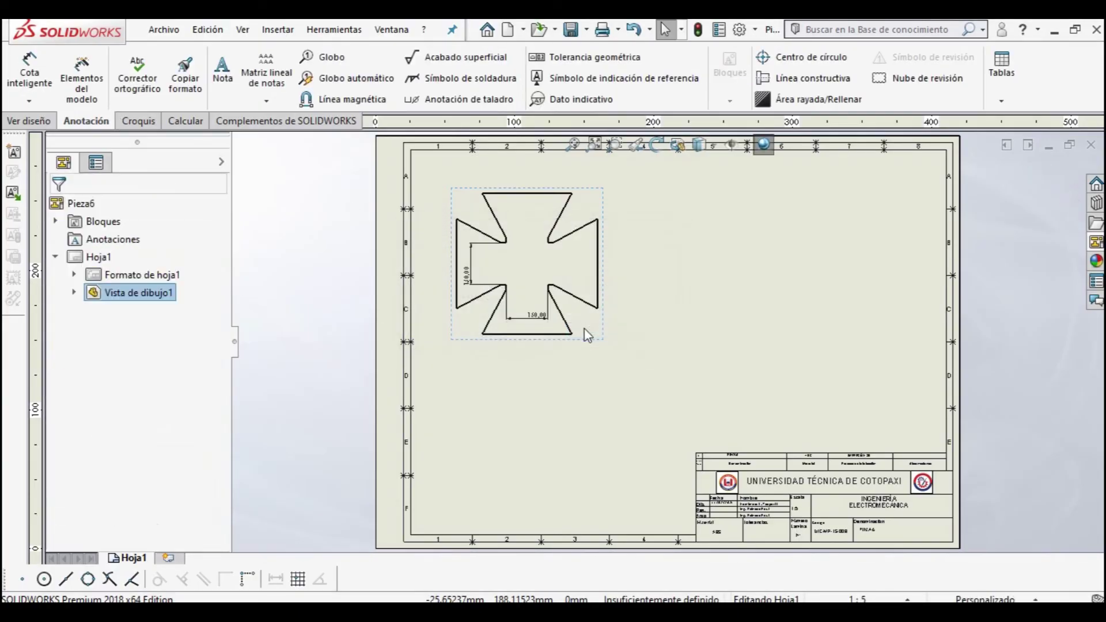
- Dimension one flared arm: 18,14 short vertical edge, 157,18 diagonal height, 85,36 offset to lower vertex
scroll(490, 266, "down", 1)
scroll(490, 267, "down", 2)
scroll(490, 267, "down", 2)
scroll(576, 346, "up", 3)
scroll(572, 431, "down", 2)
scroll(573, 431, "down", 1)
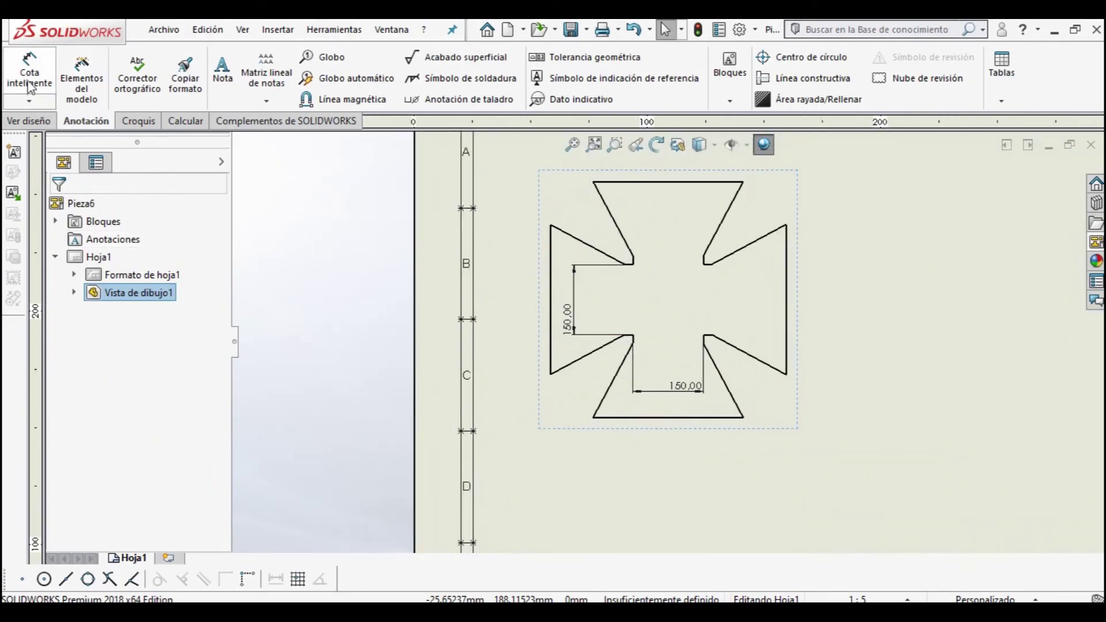
key("d")
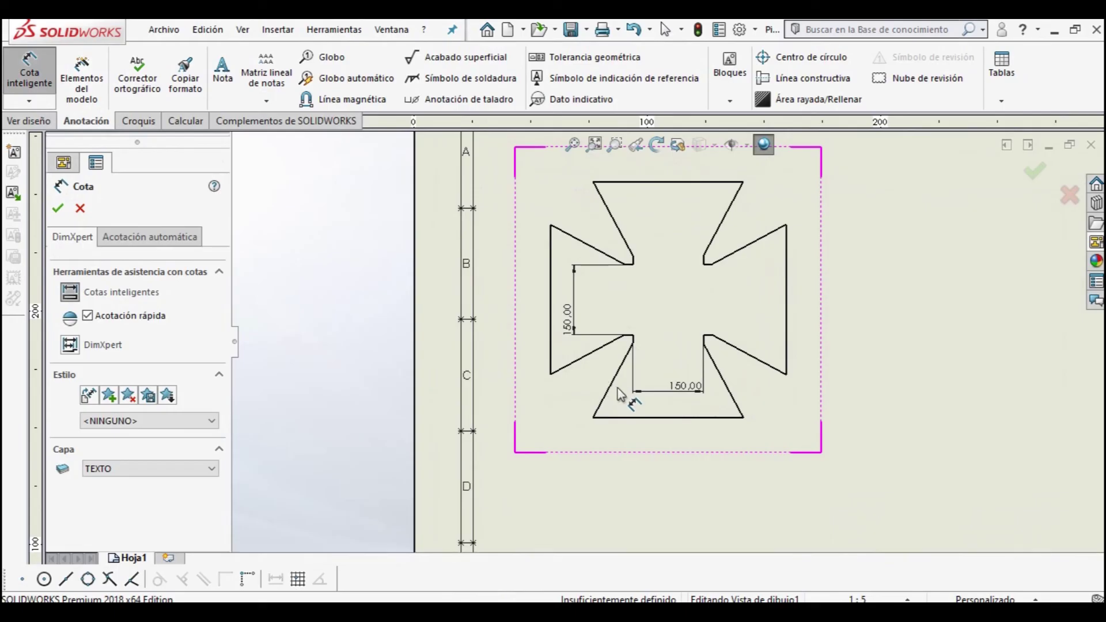
scroll(645, 365, "down", 2)
scroll(639, 340, "down", 3)
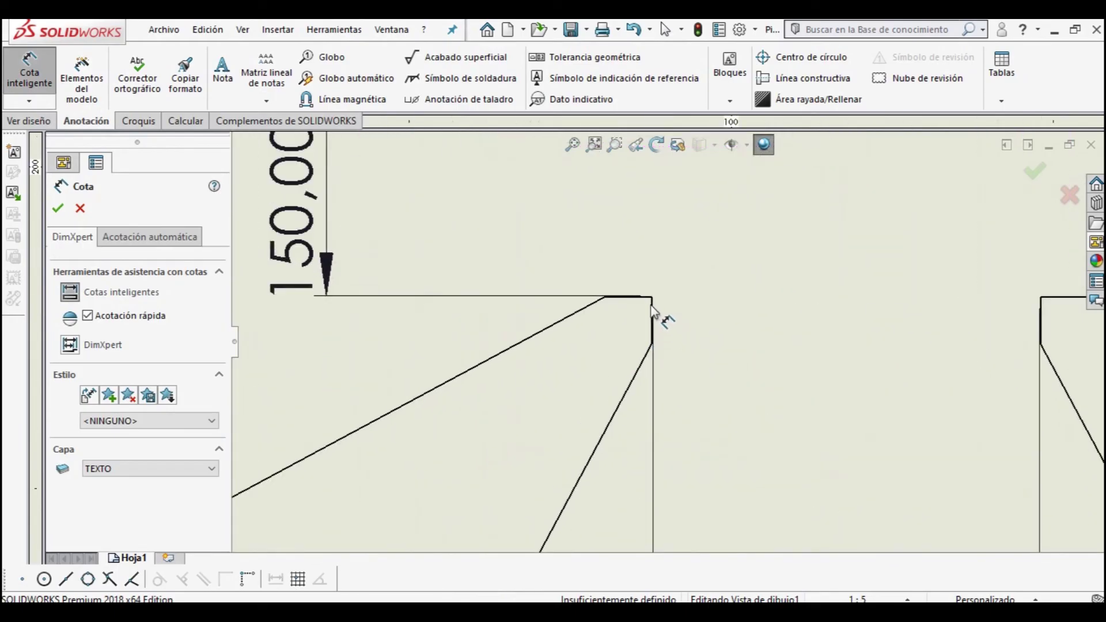
left_click(653, 314)
left_click(610, 343)
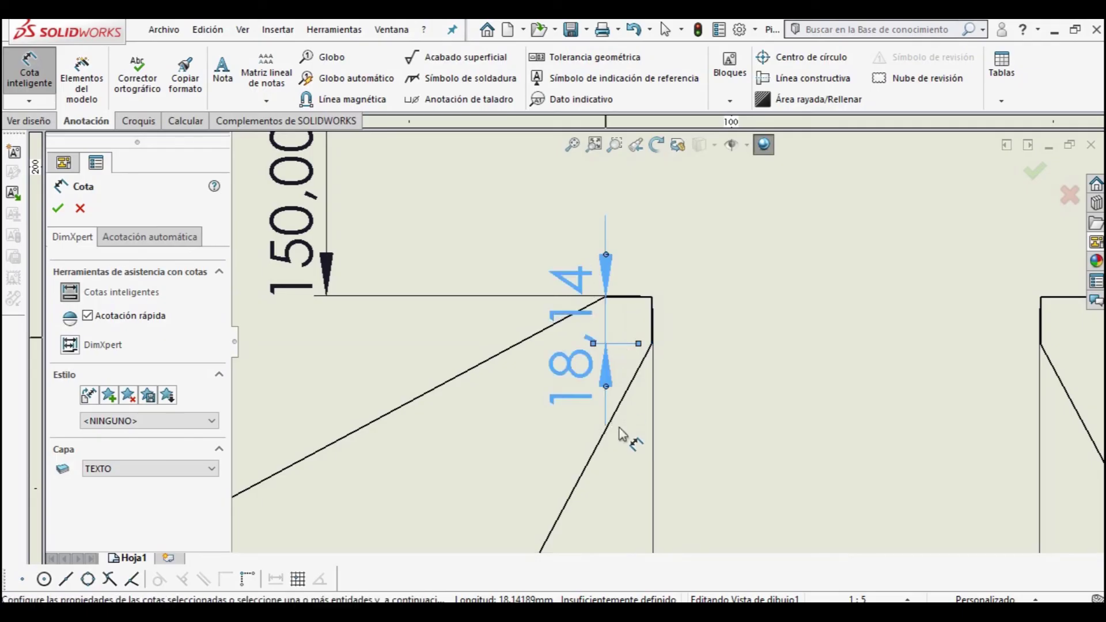
scroll(621, 438, "up", 3)
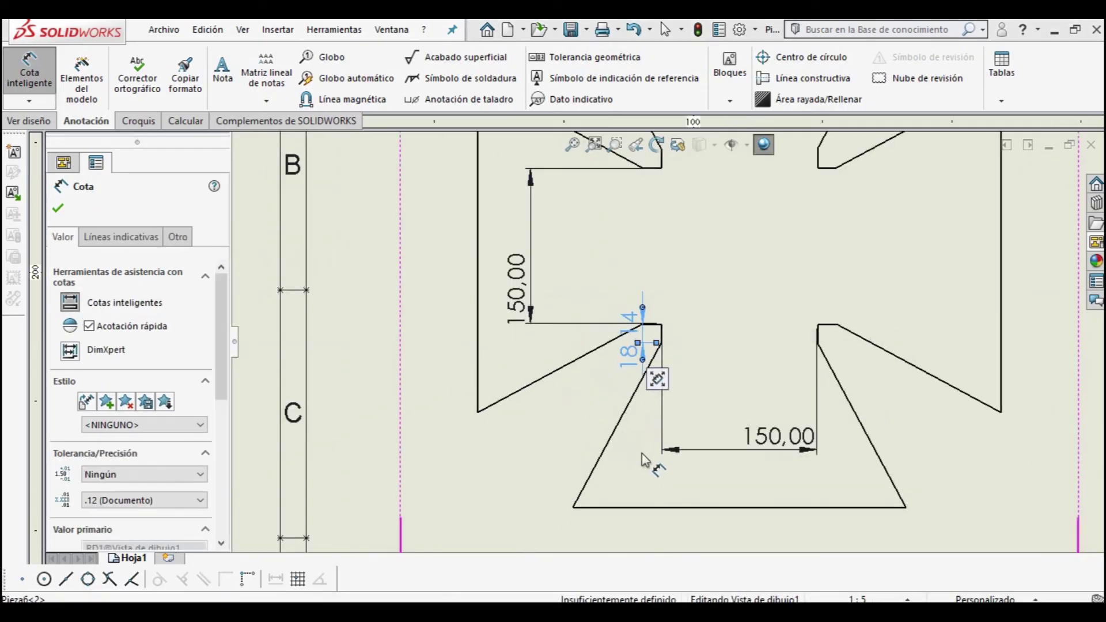
left_click(605, 447)
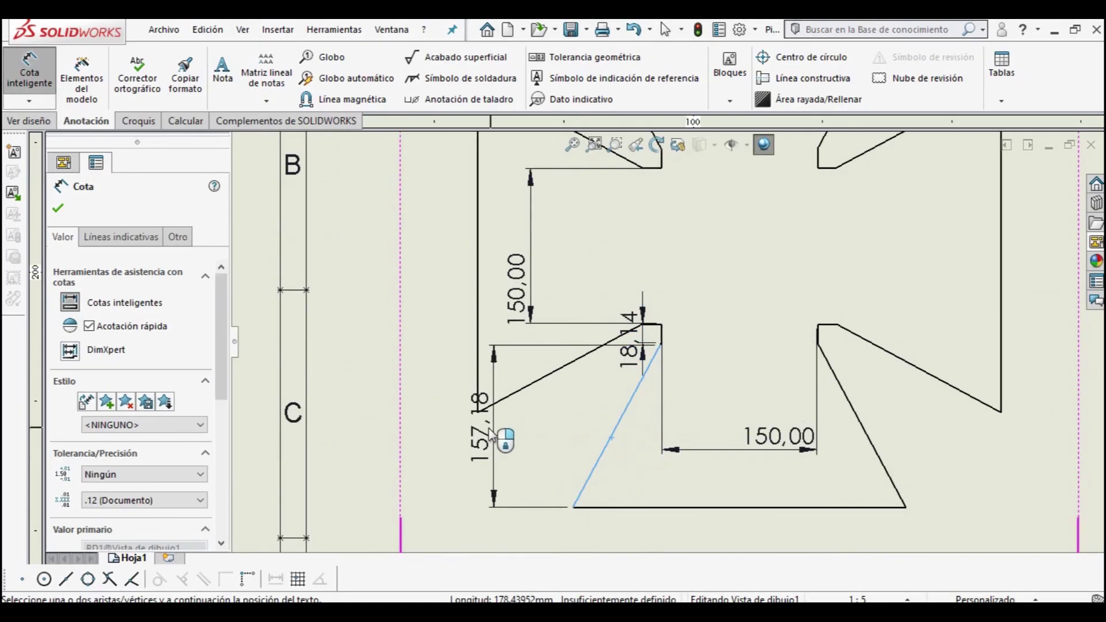
left_click(438, 444)
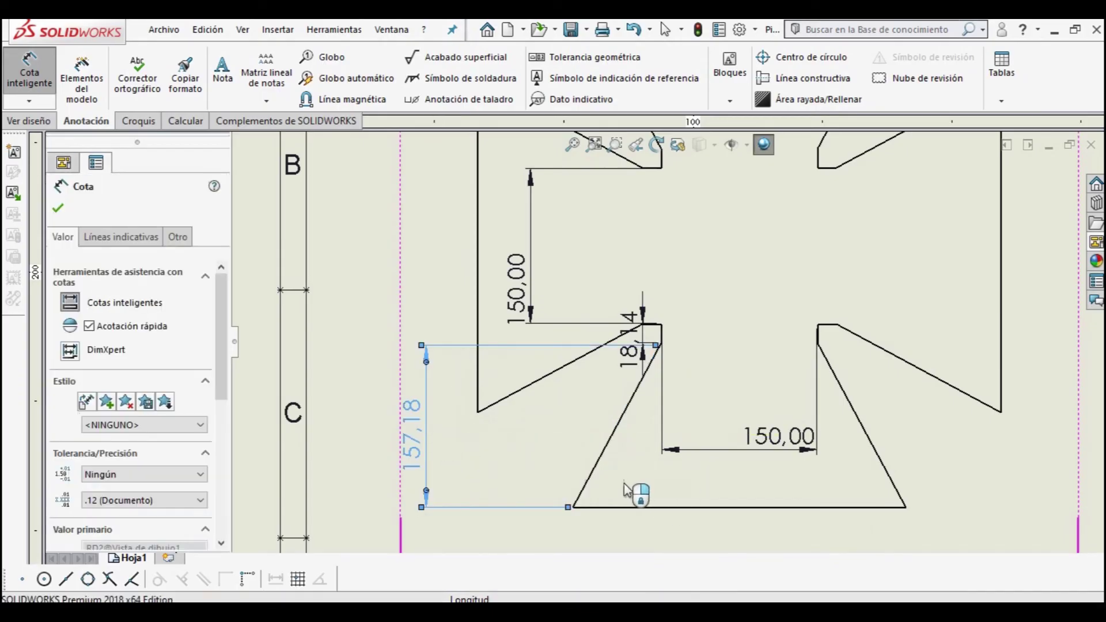
left_click(662, 337)
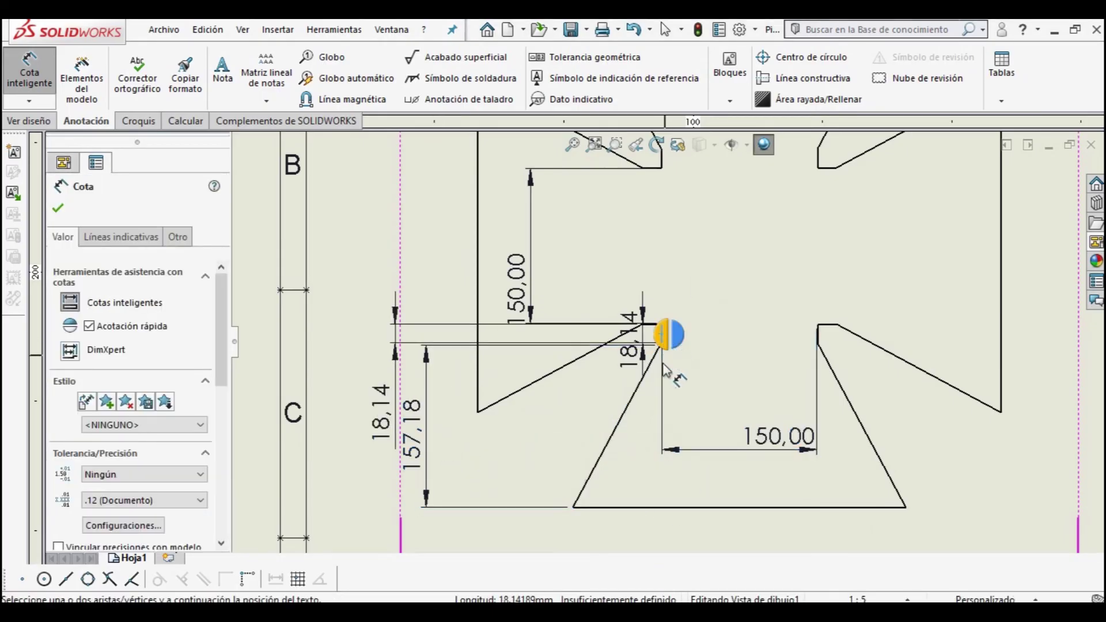
left_click(575, 507)
key("z")
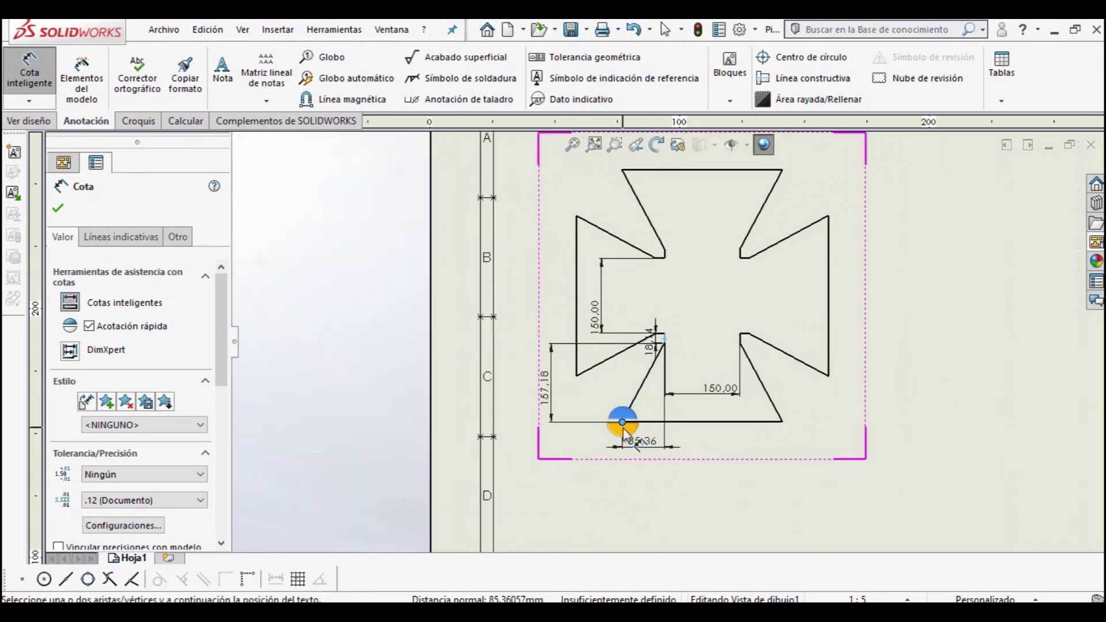
left_click(624, 432)
- Zoom around the sheet to review the dimensioned cross view
key("z")
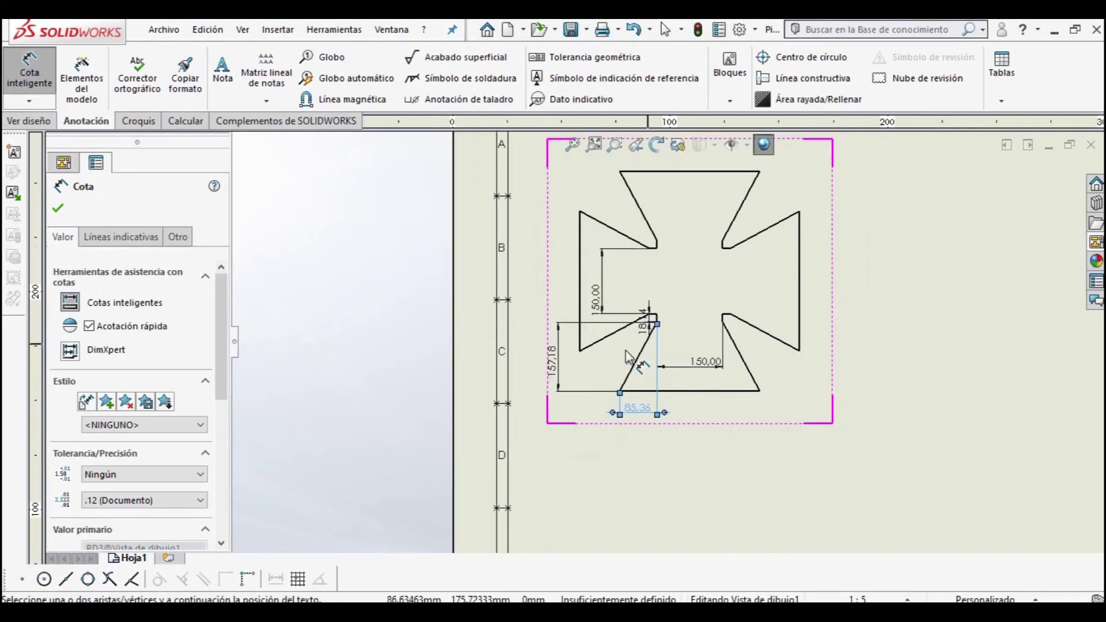
scroll(625, 350, "down", 3)
scroll(678, 459, "up", 2)
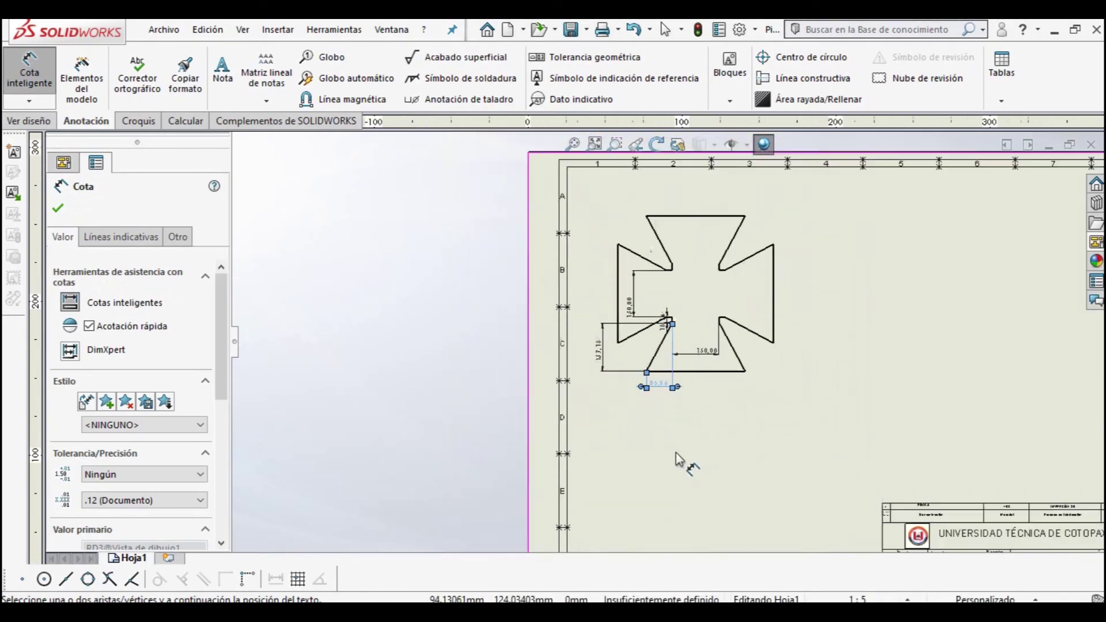
scroll(738, 420, "down", 3)
scroll(798, 385, "up", 3)
scroll(807, 490, "up", 2)
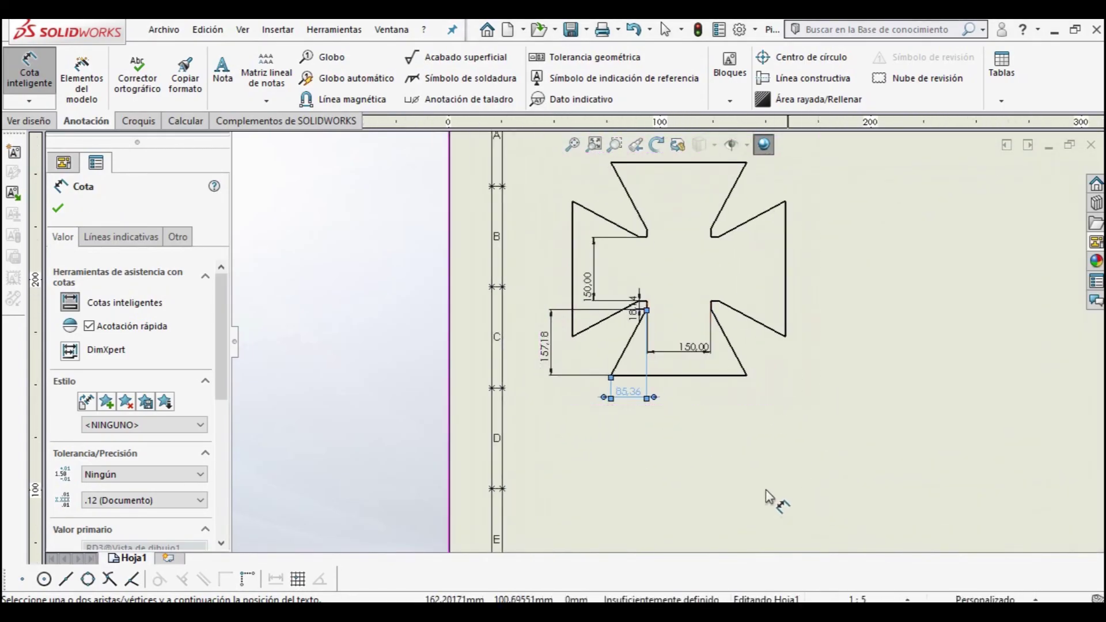
scroll(782, 368, "down", 3)
scroll(896, 403, "up", 1)
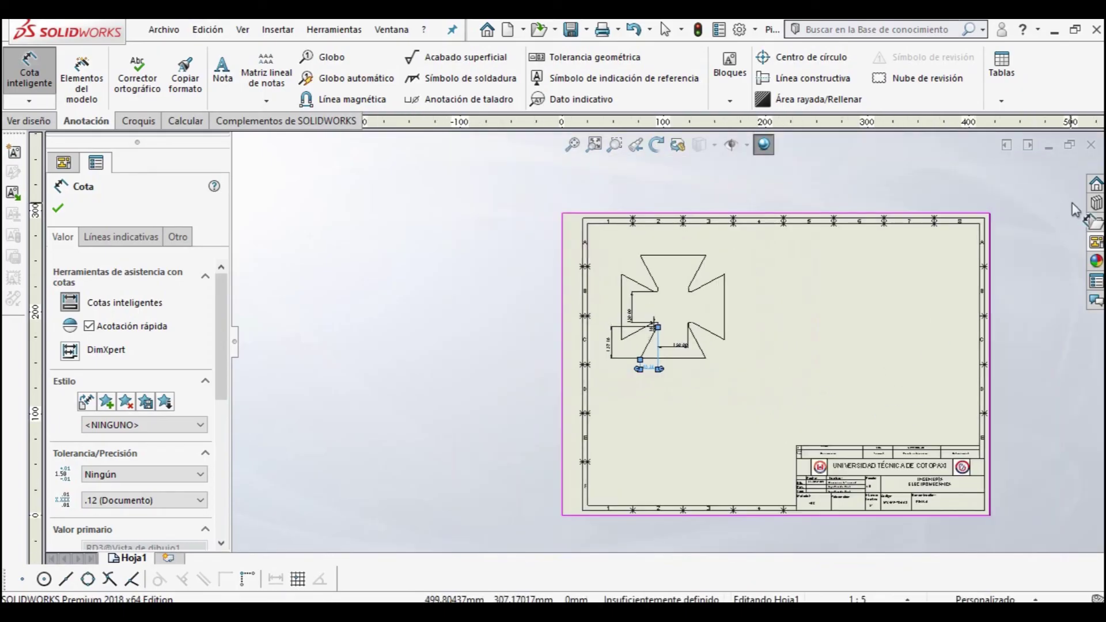
scroll(738, 369, "up", 3)
scroll(717, 365, "up", 1)
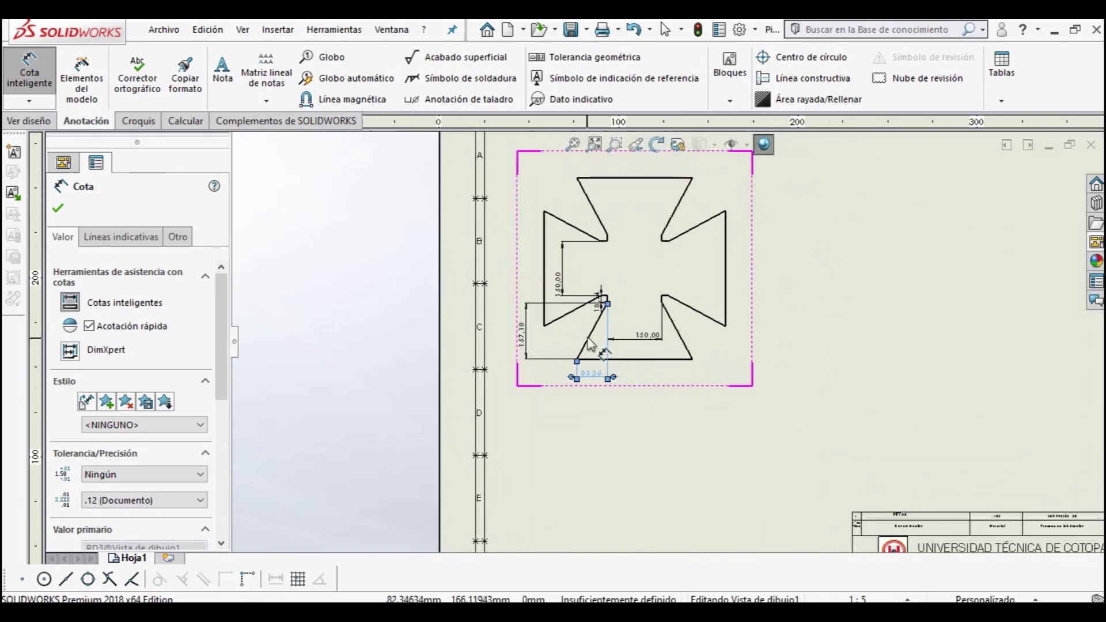
scroll(602, 311, "up", 2)
scroll(630, 292, "up", 2)
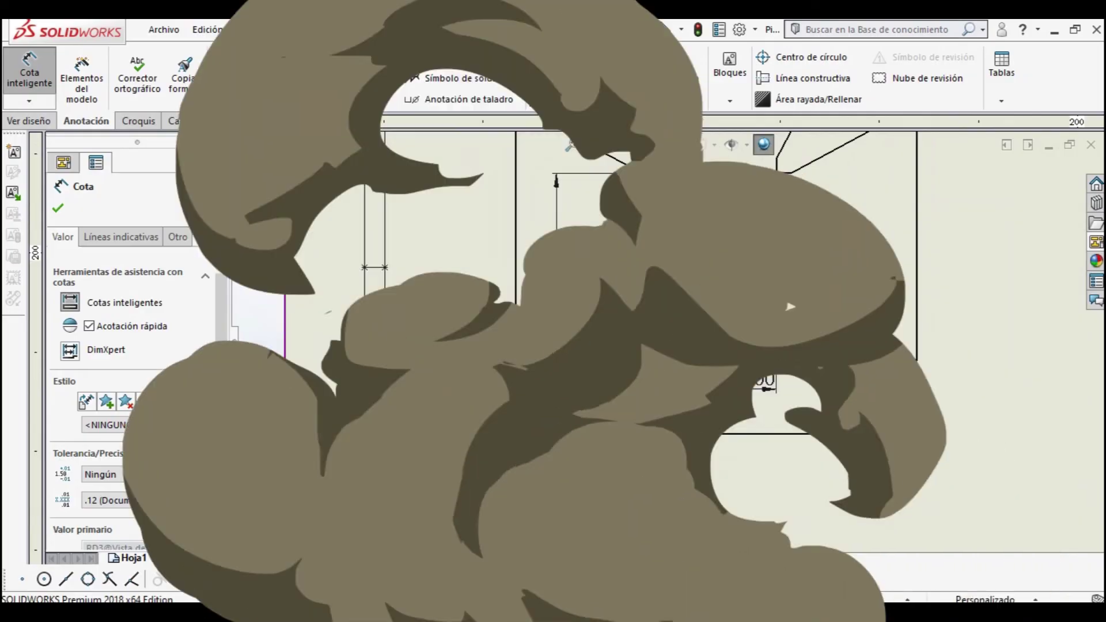